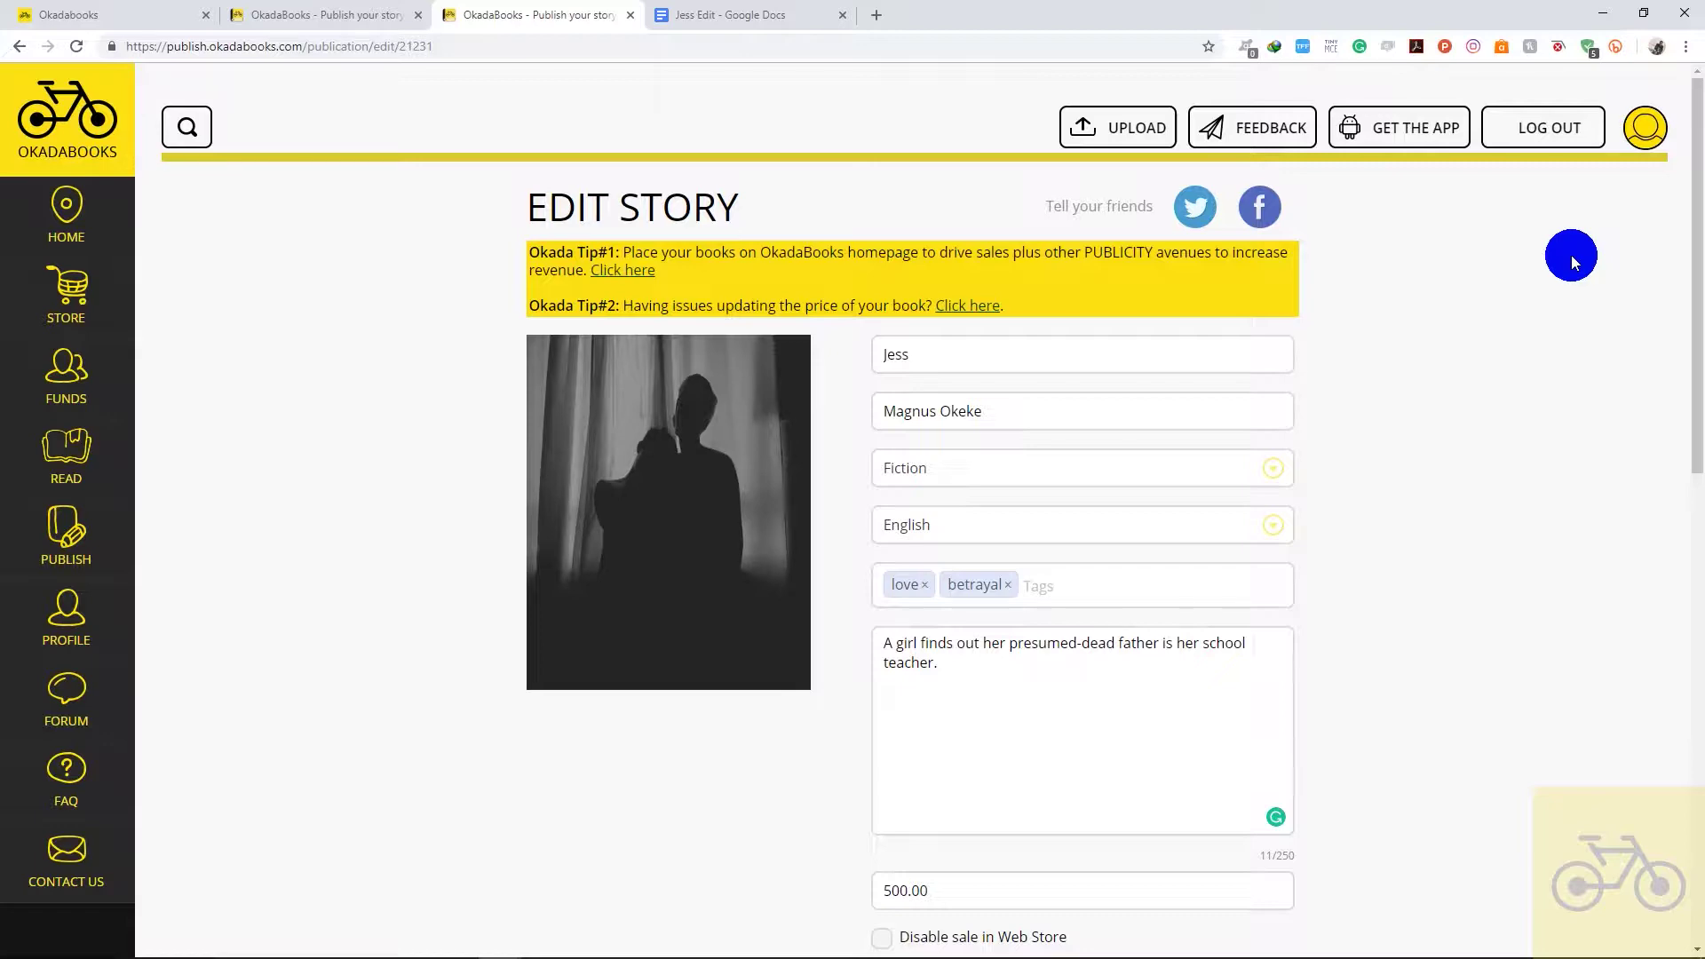
{"action": "scroll", "coordinate": [1573, 261], "scroll_direction": "down", "scroll_amount": 6}
{"action": "scroll", "coordinate": [1527, 407], "scroll_direction": "down", "scroll_amount": 5}
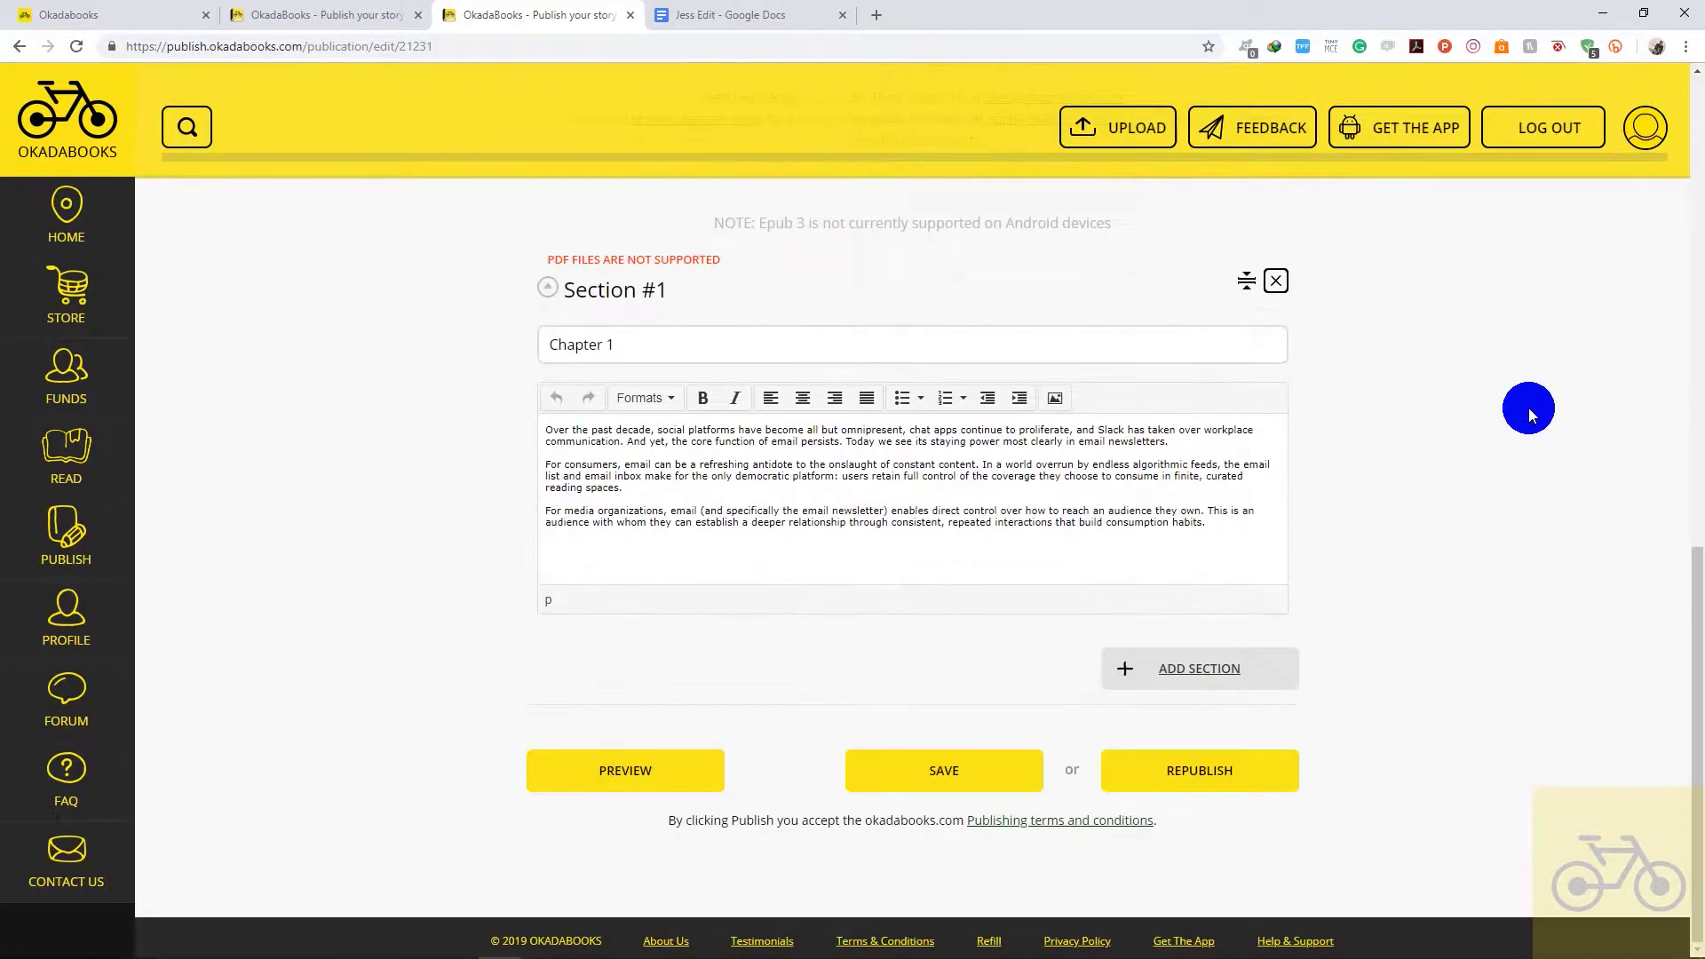
{"action": "scroll", "coordinate": [1436, 444], "scroll_direction": "up", "scroll_amount": 3}
{"action": "scroll", "coordinate": [1436, 444], "scroll_direction": "up", "scroll_amount": 8}
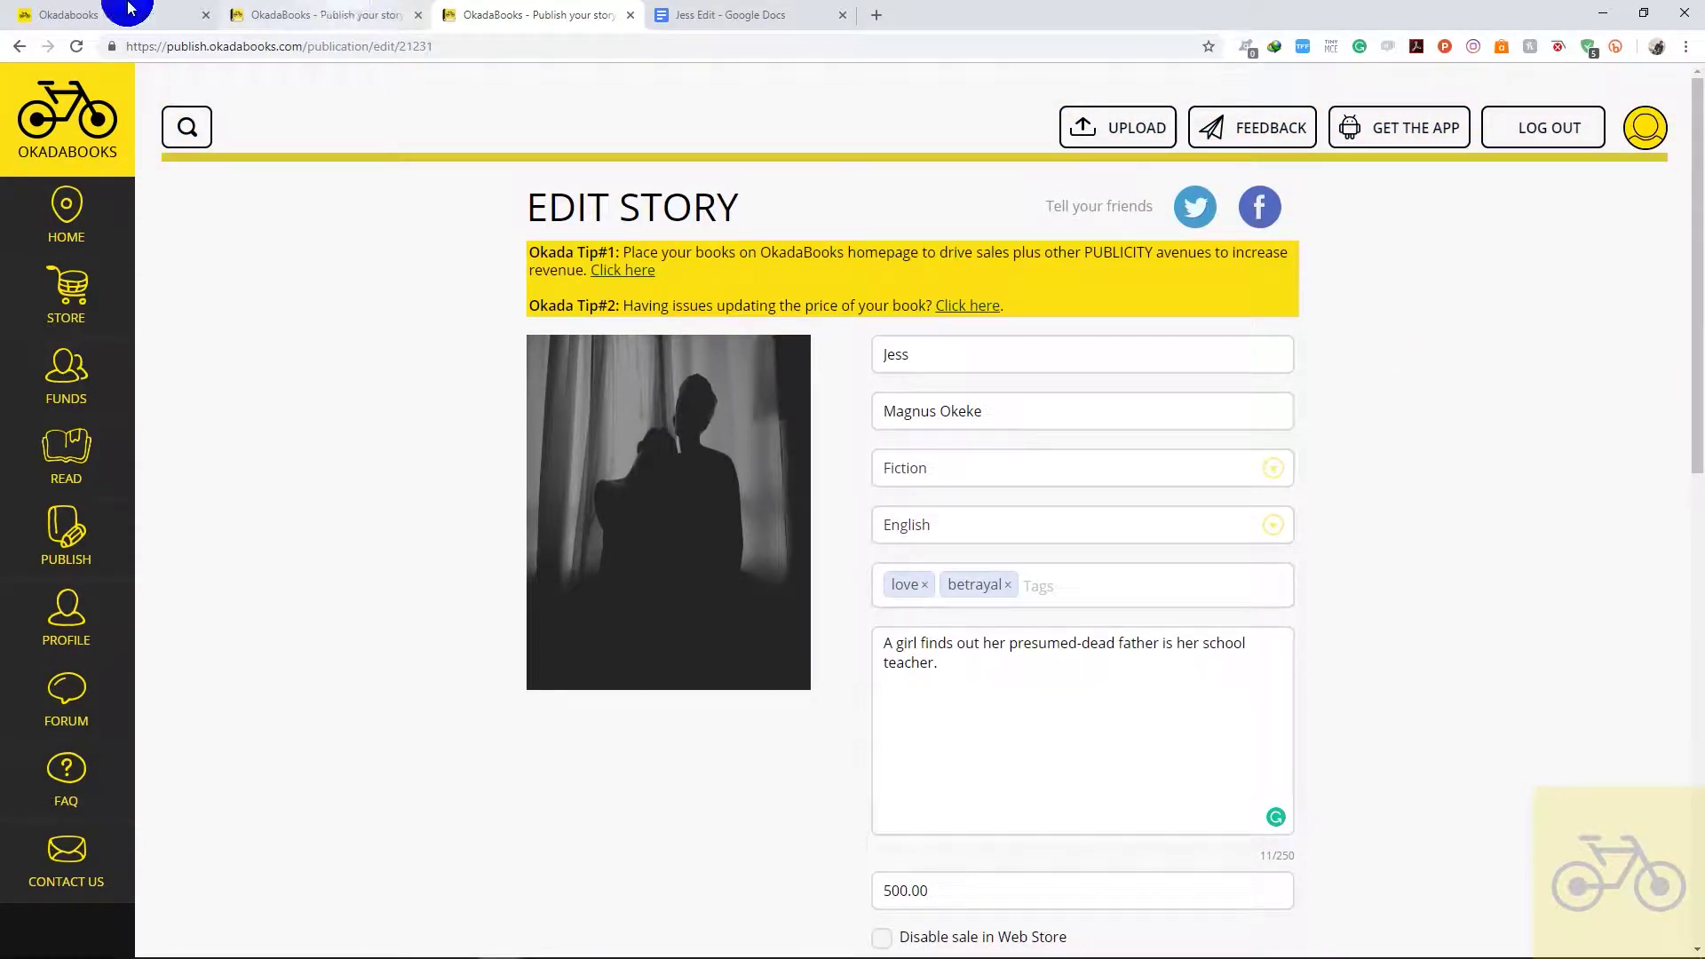
- Sign in from the OkadaBooks home page with the prefilled credentials and decline the offer to access the publisher dashboard
{"action": "left_click", "coordinate": [69, 14]}
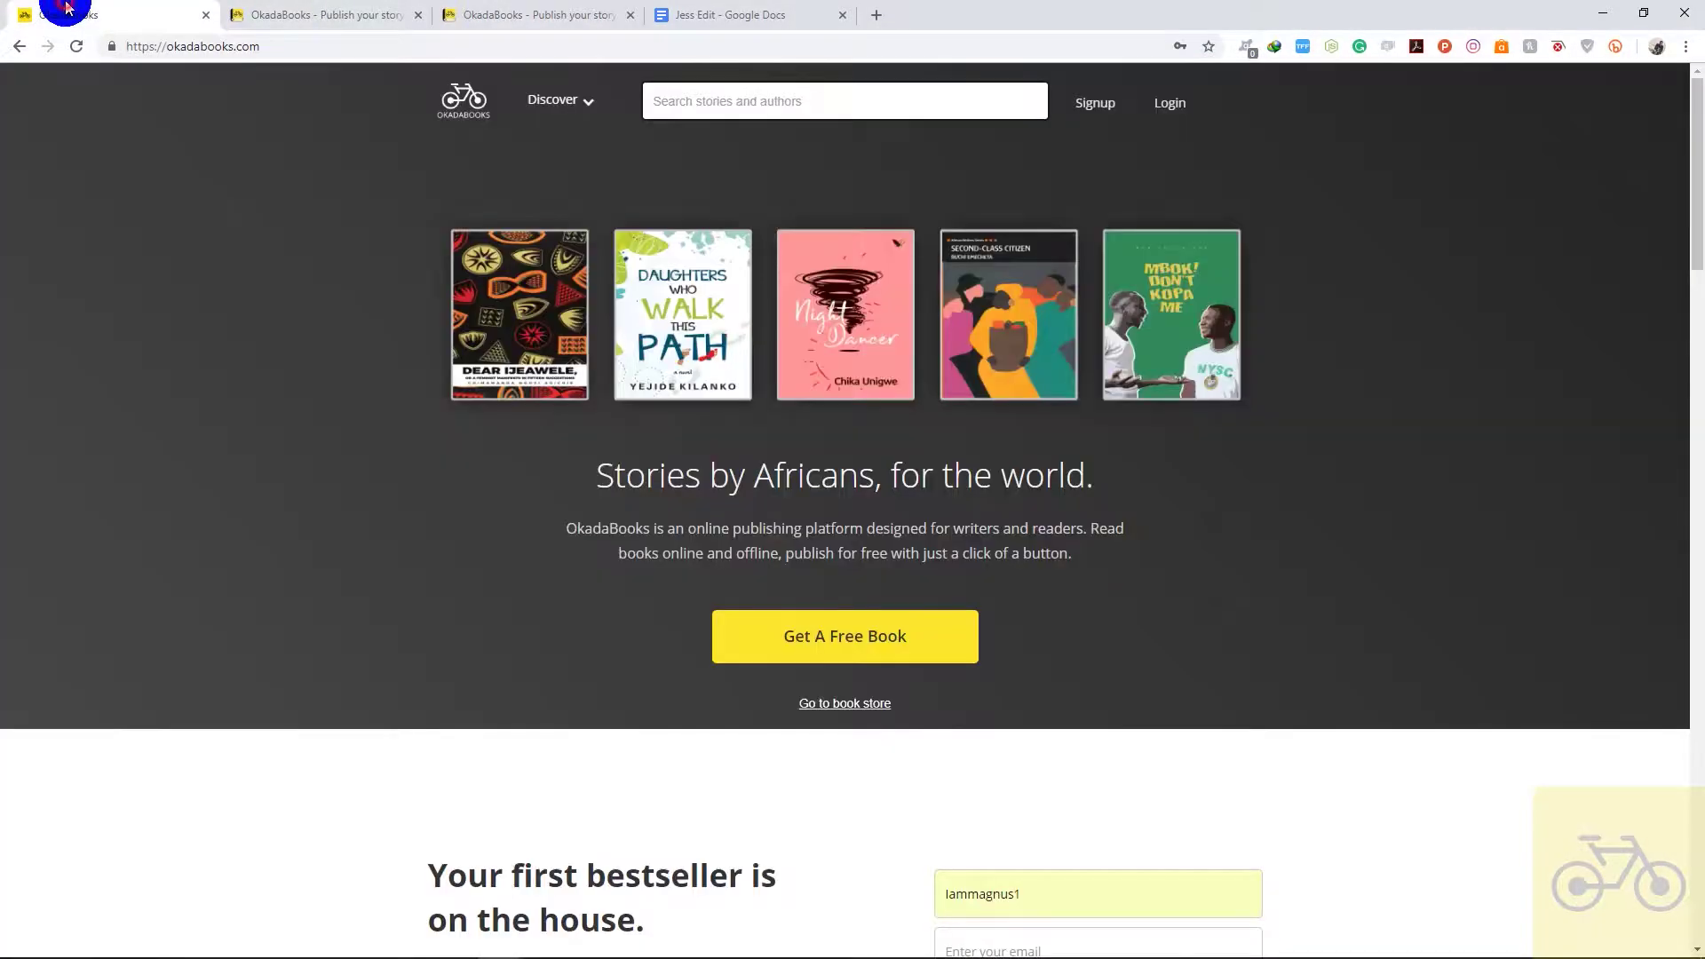
{"action": "left_click", "coordinate": [1170, 105]}
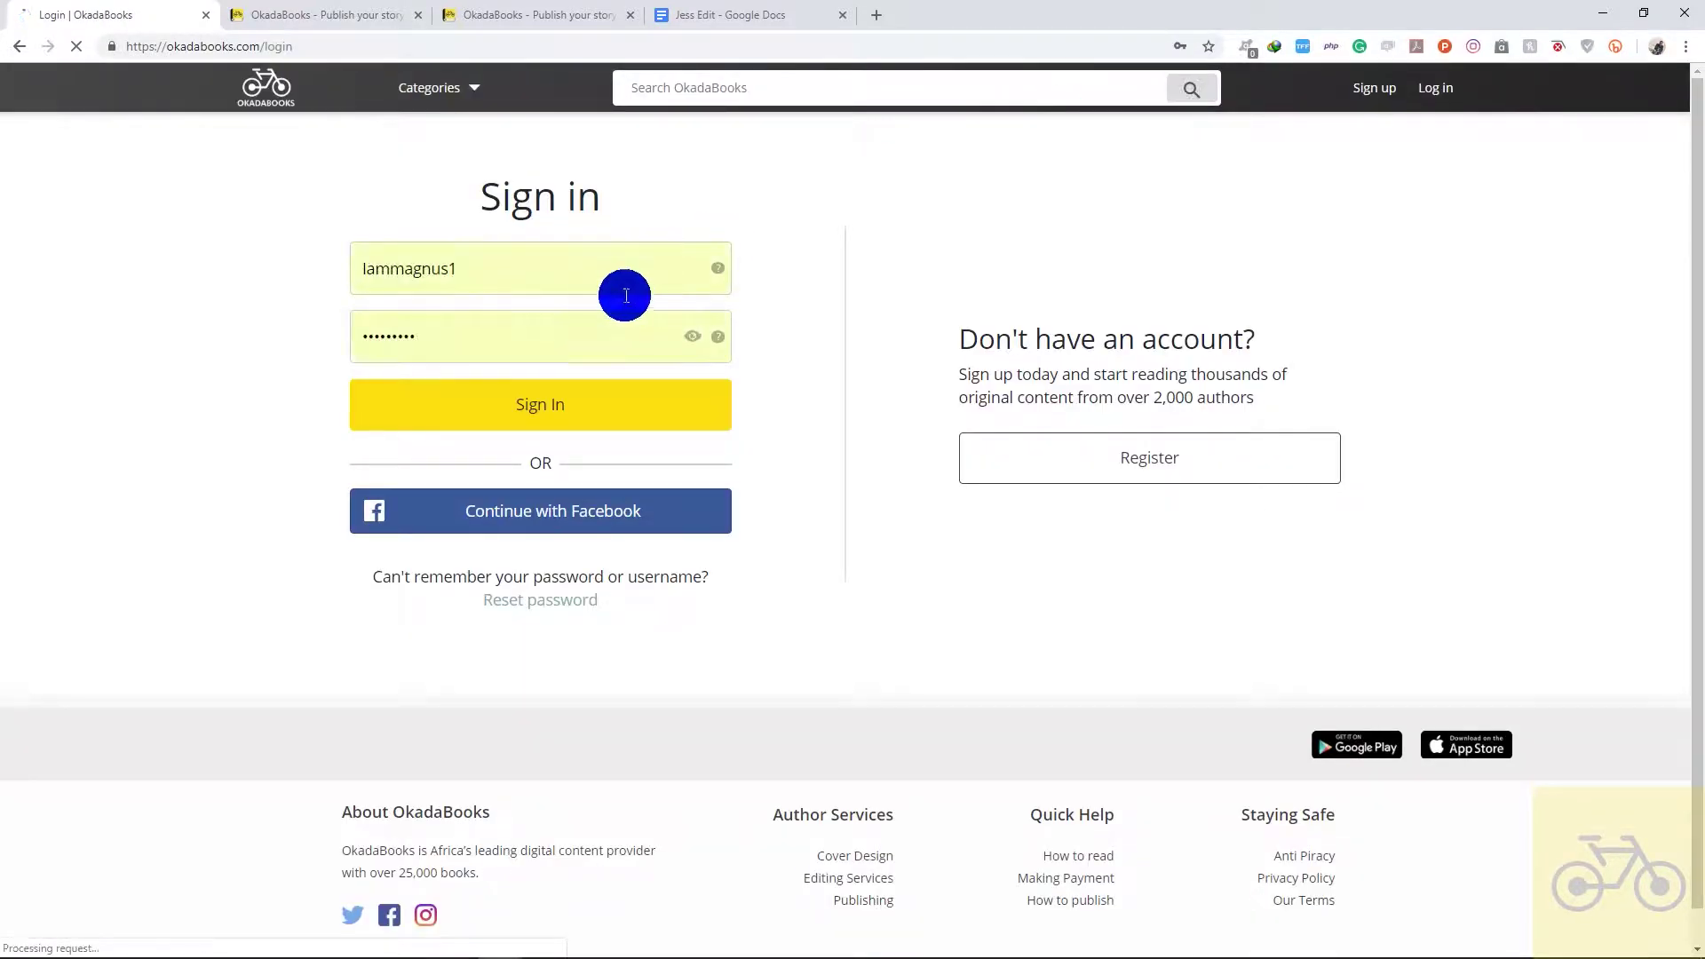
{"action": "left_click", "coordinate": [592, 407]}
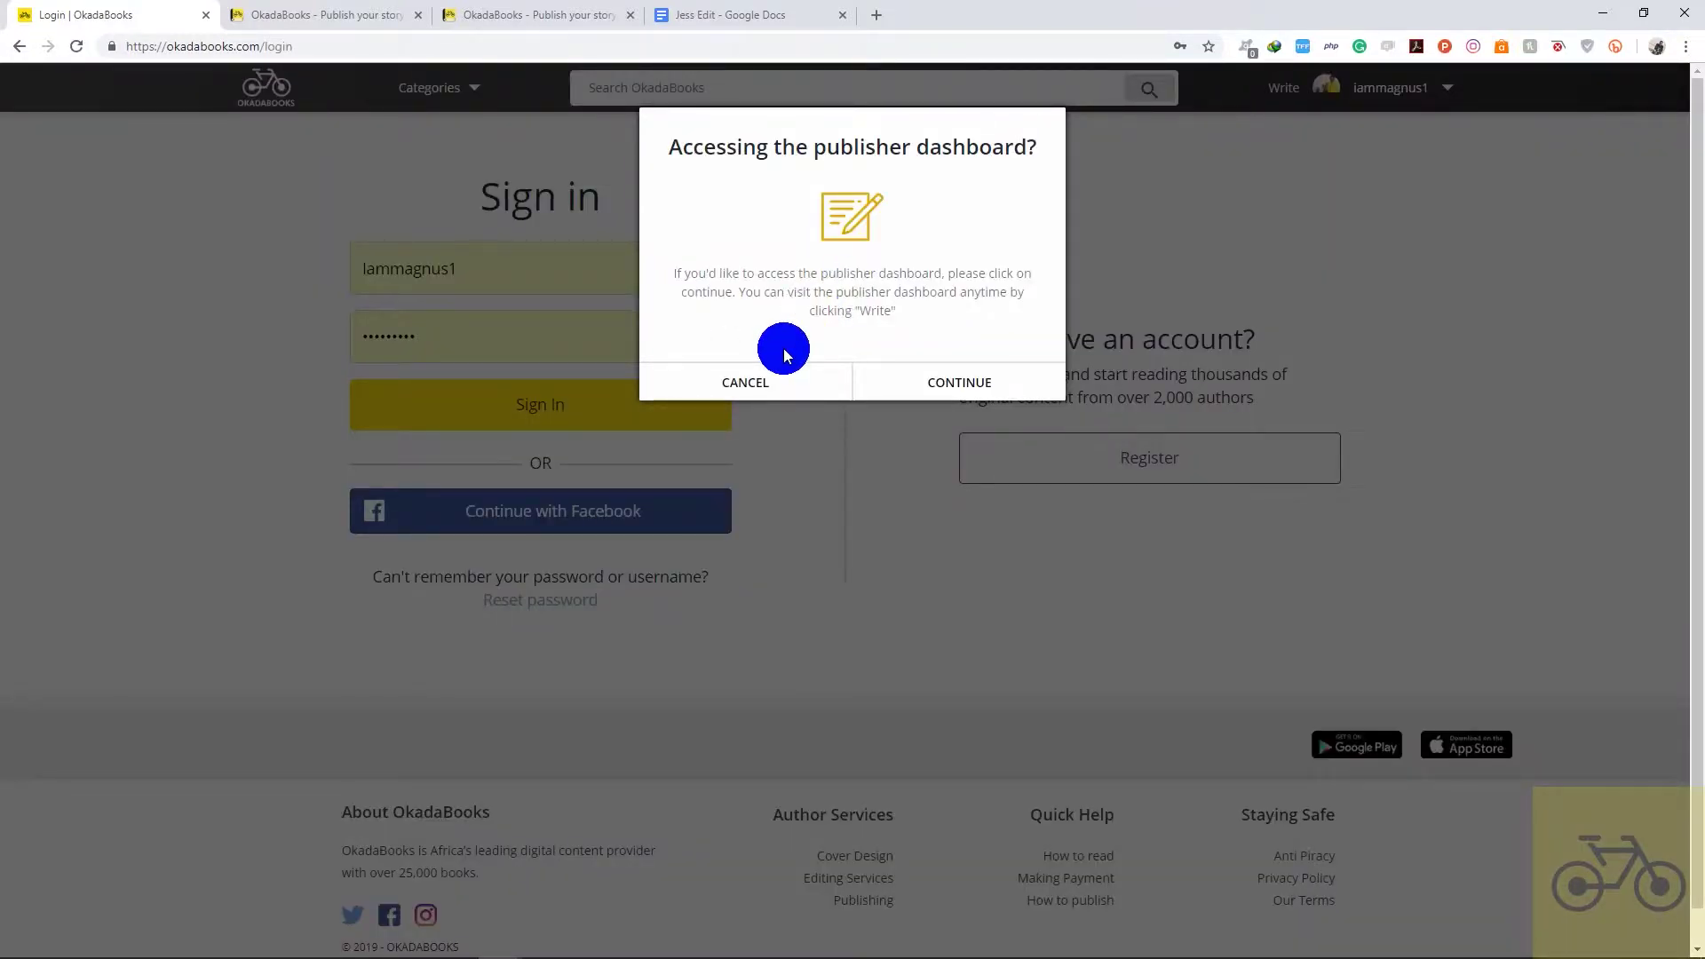
{"action": "left_click", "coordinate": [783, 380]}
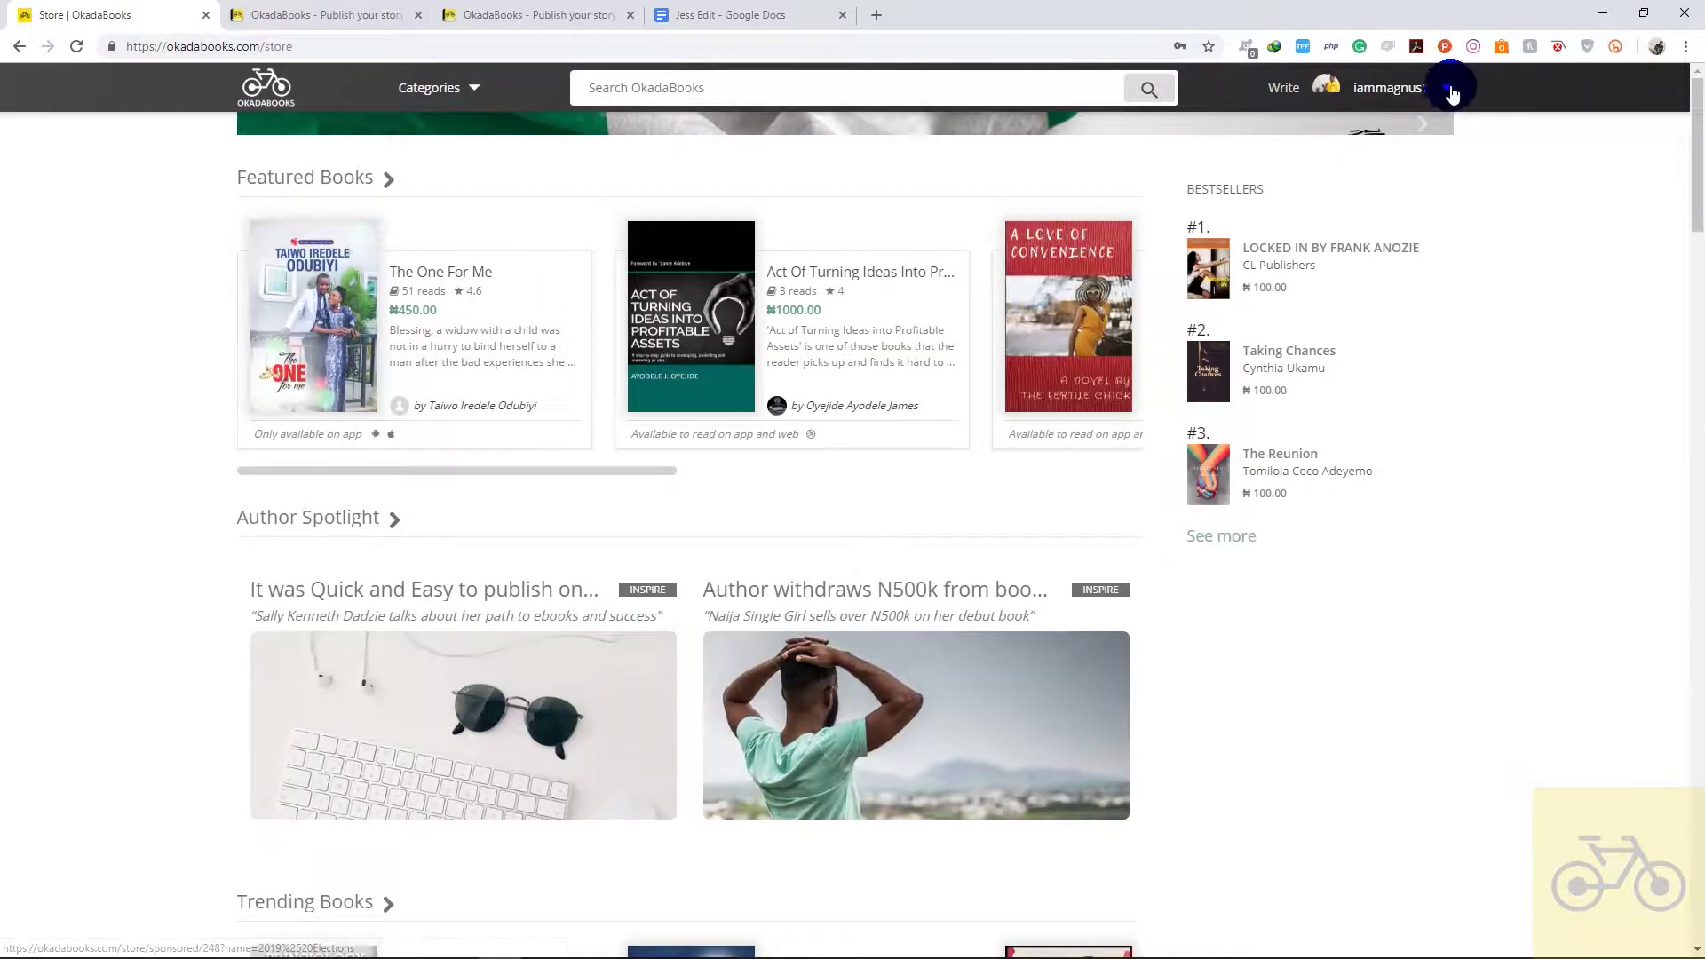
- Go to My Works on the publishing site and open the story Jess for editing
{"action": "left_click", "coordinate": [1448, 90]}
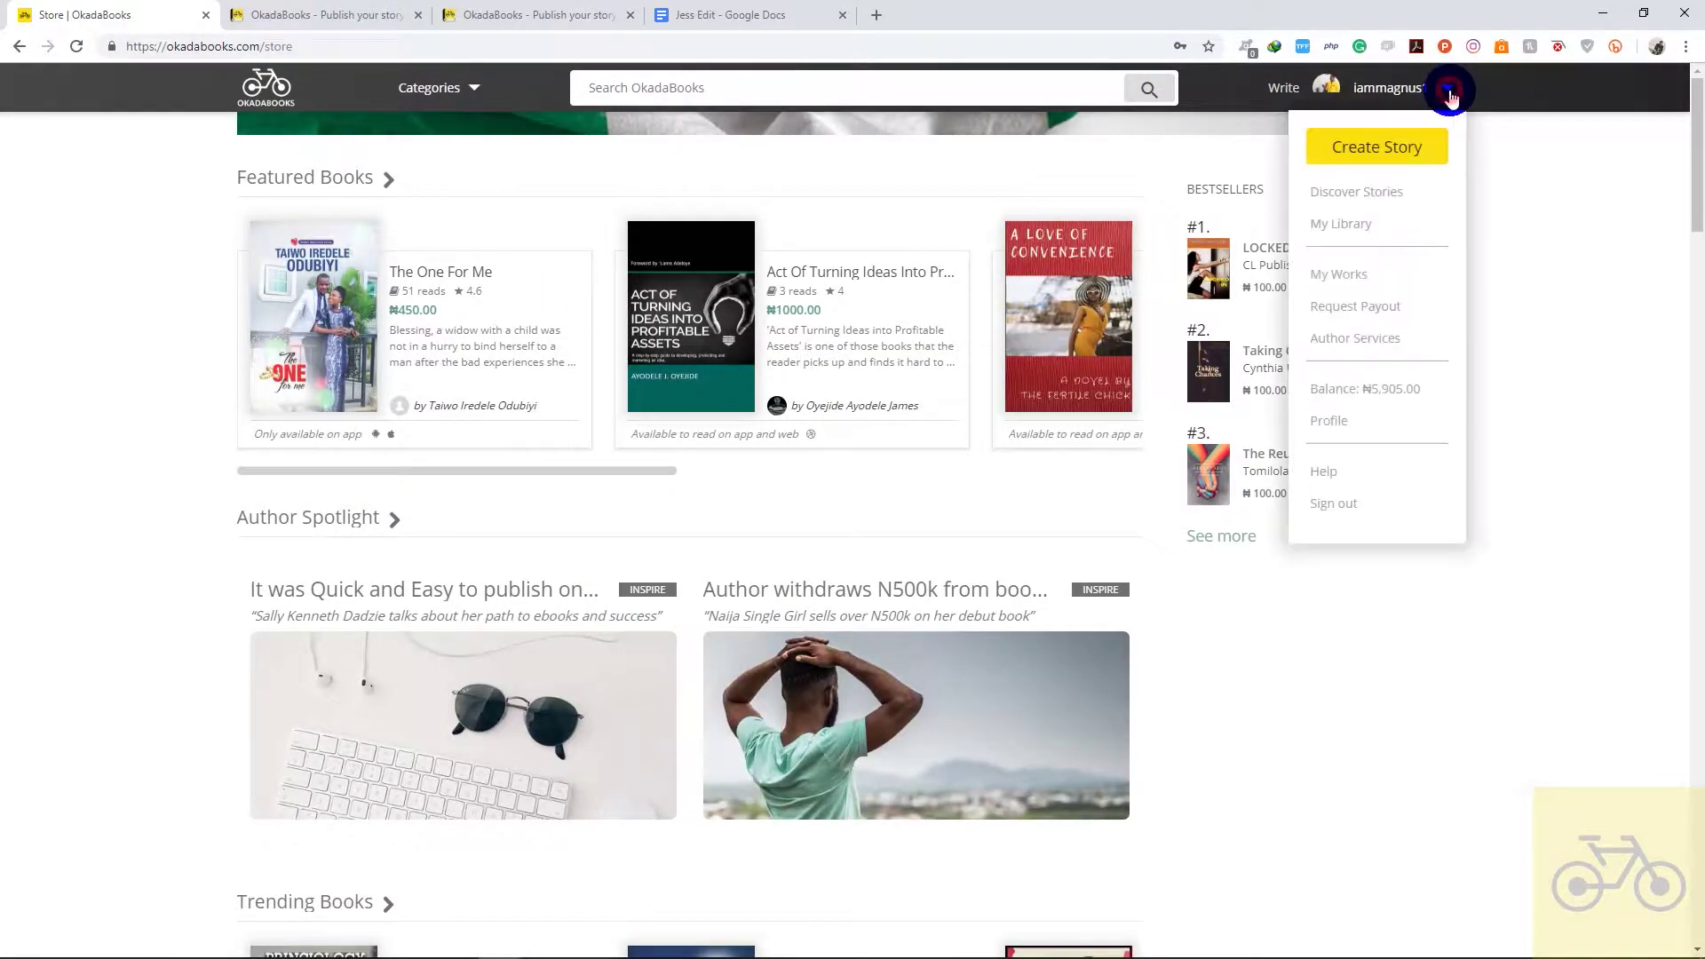
{"action": "left_click", "coordinate": [1346, 274]}
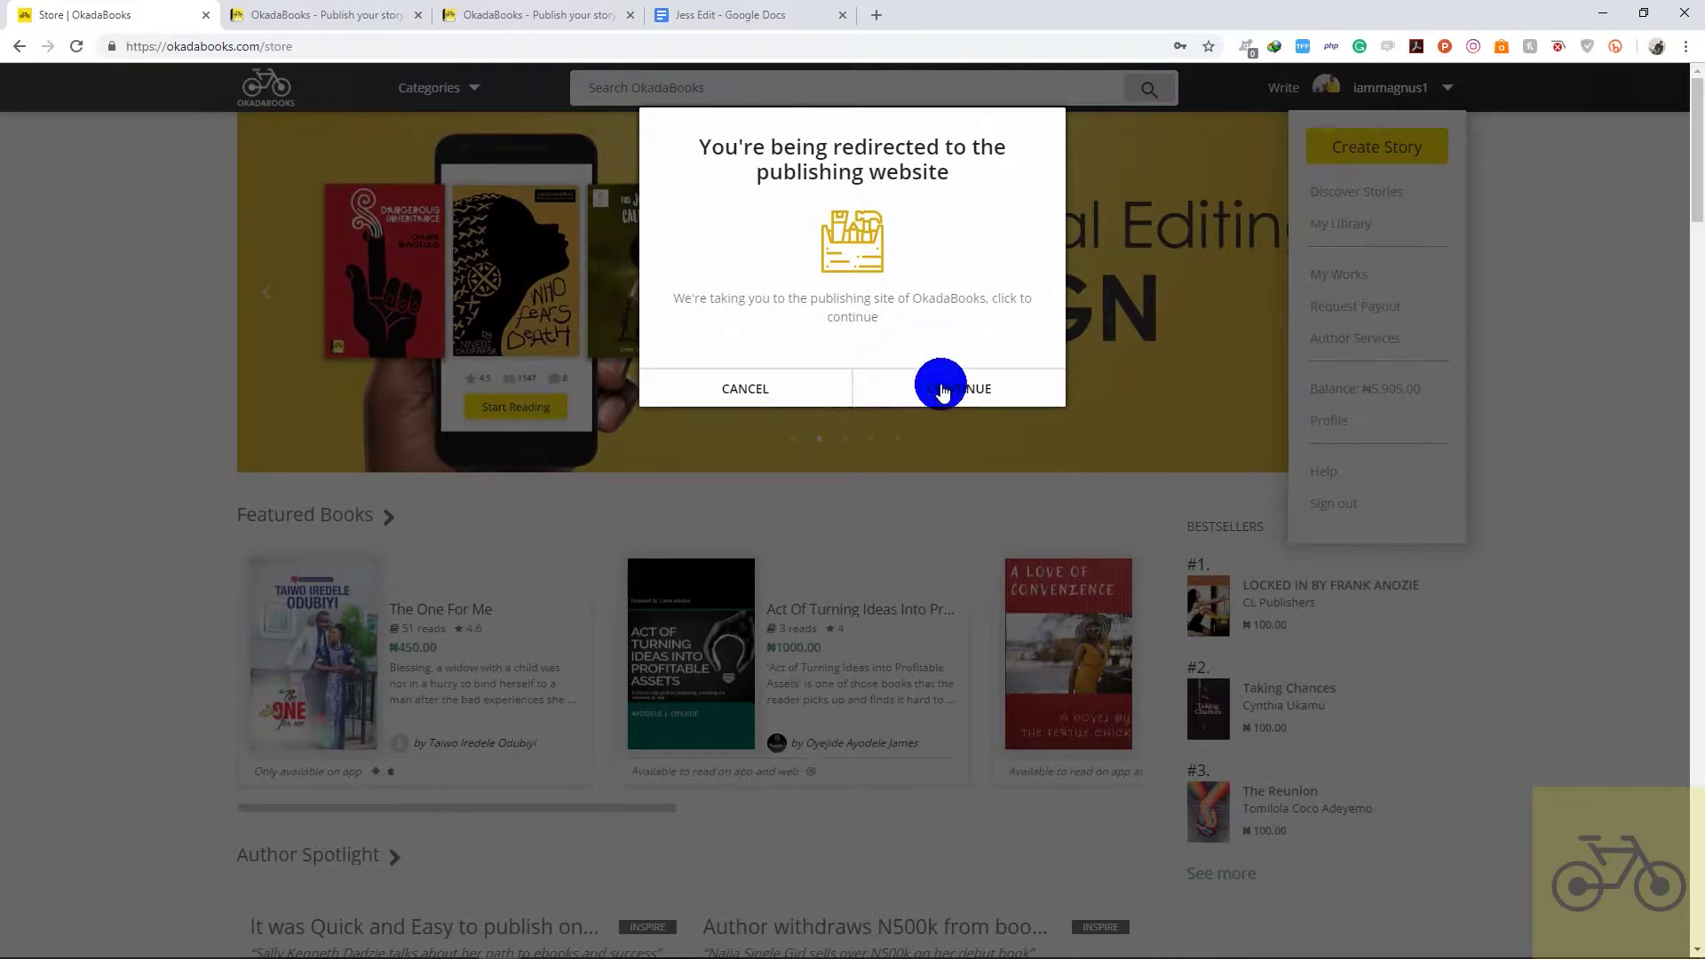
{"action": "left_click", "coordinate": [942, 388]}
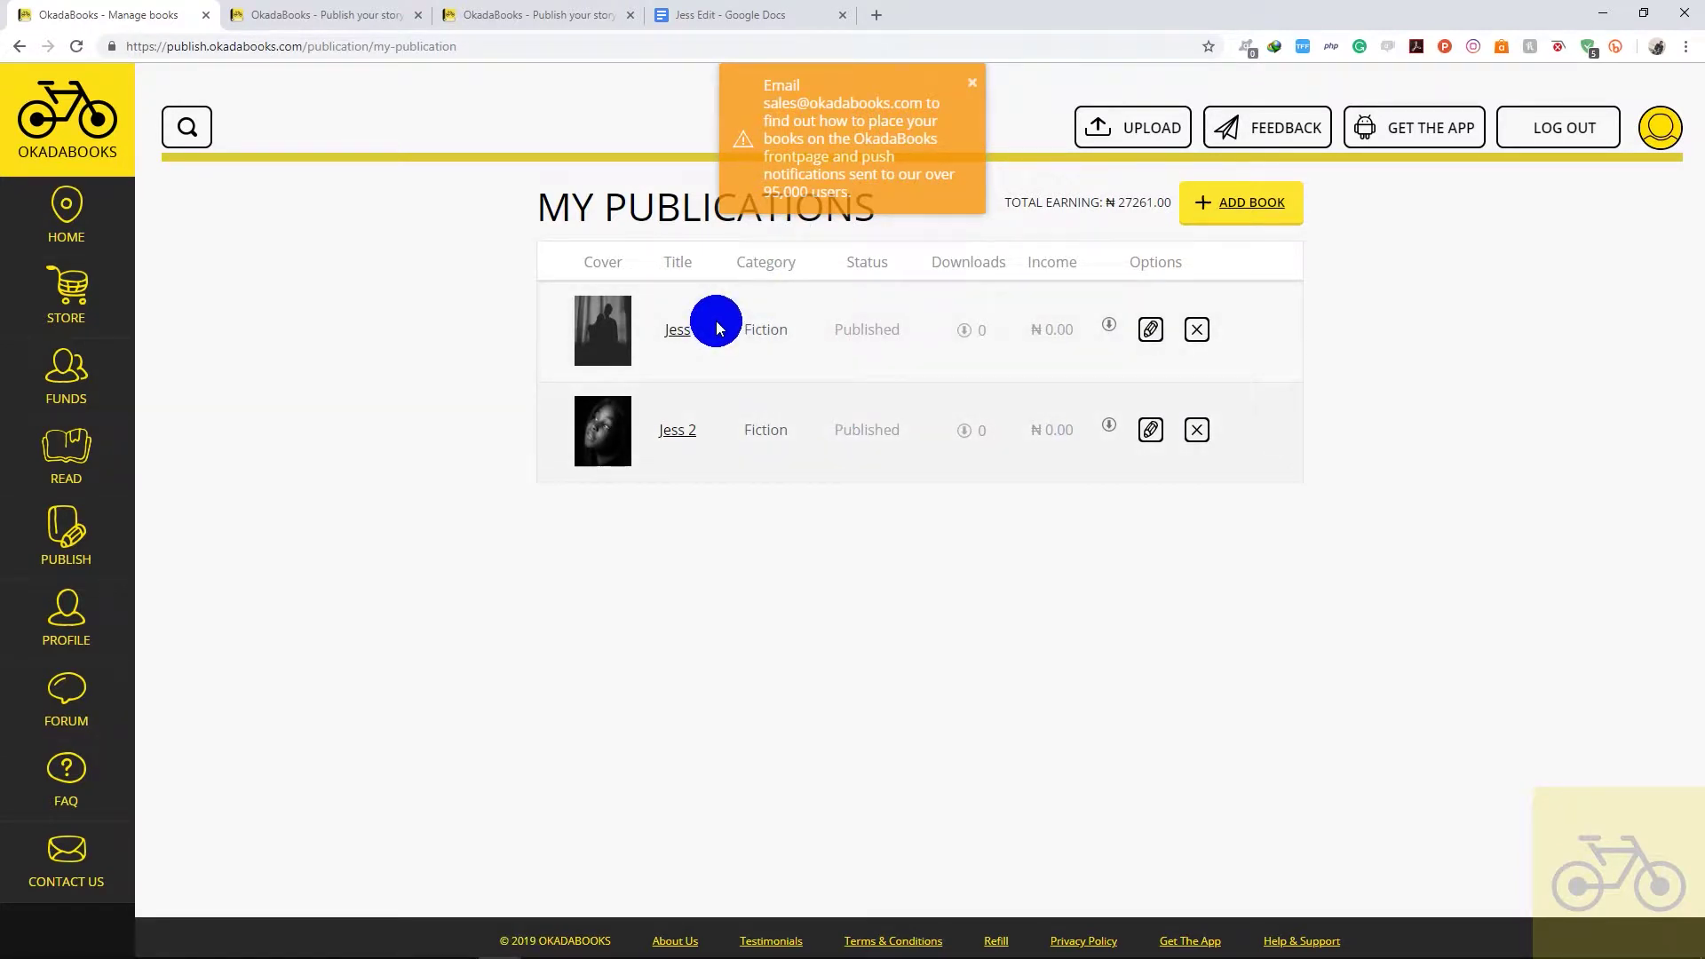
{"action": "left_click", "coordinate": [1149, 330]}
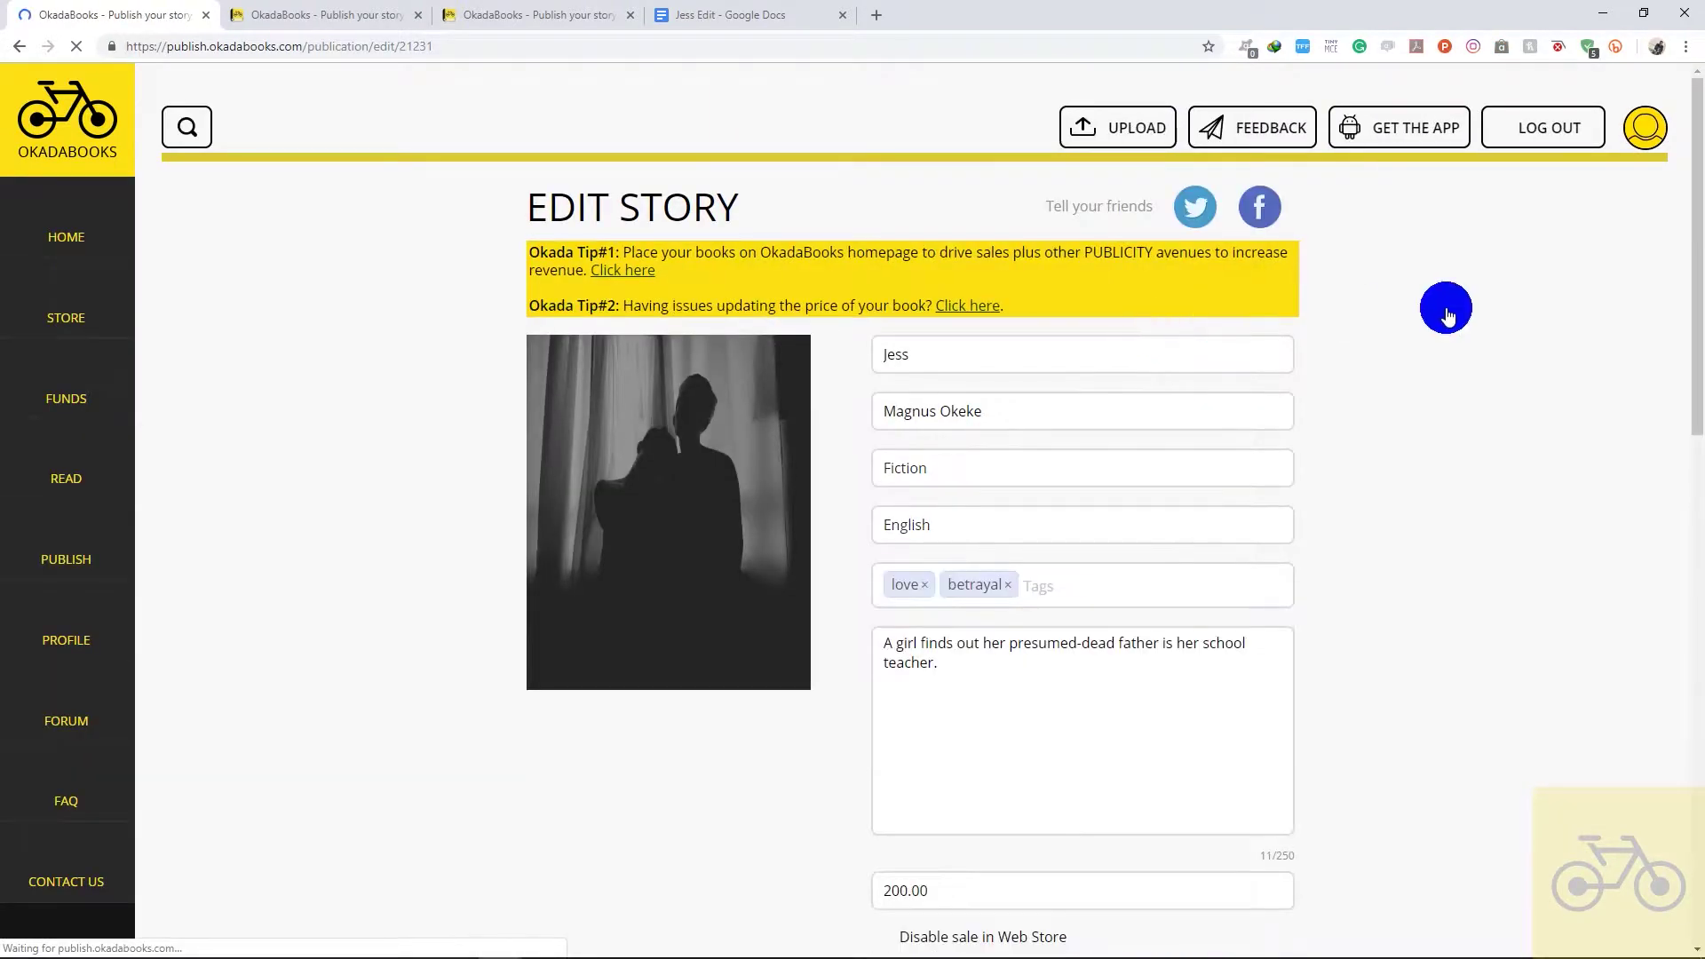
- Set the price of the story Jess to 500.00
{"action": "scroll", "coordinate": [1523, 318], "scroll_direction": "down", "scroll_amount": 10}
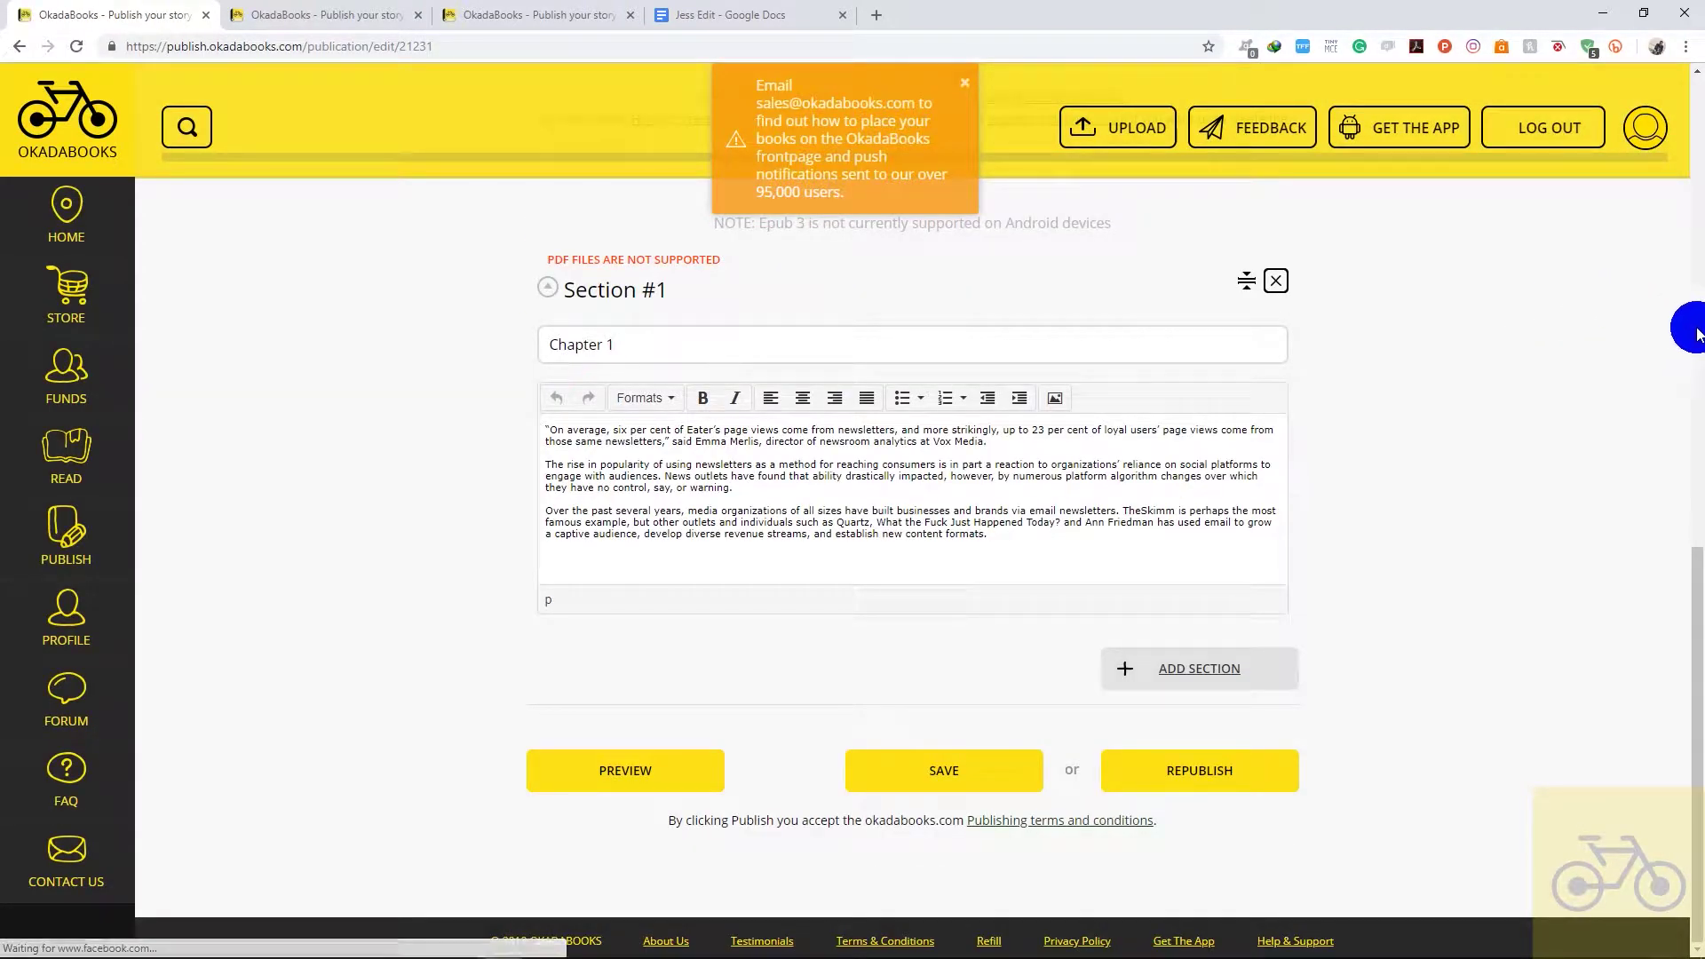
{"action": "left_click", "coordinate": [1696, 327]}
{"action": "left_click_drag", "start_coordinate": [1696, 327], "coordinate": [1658, 125]}
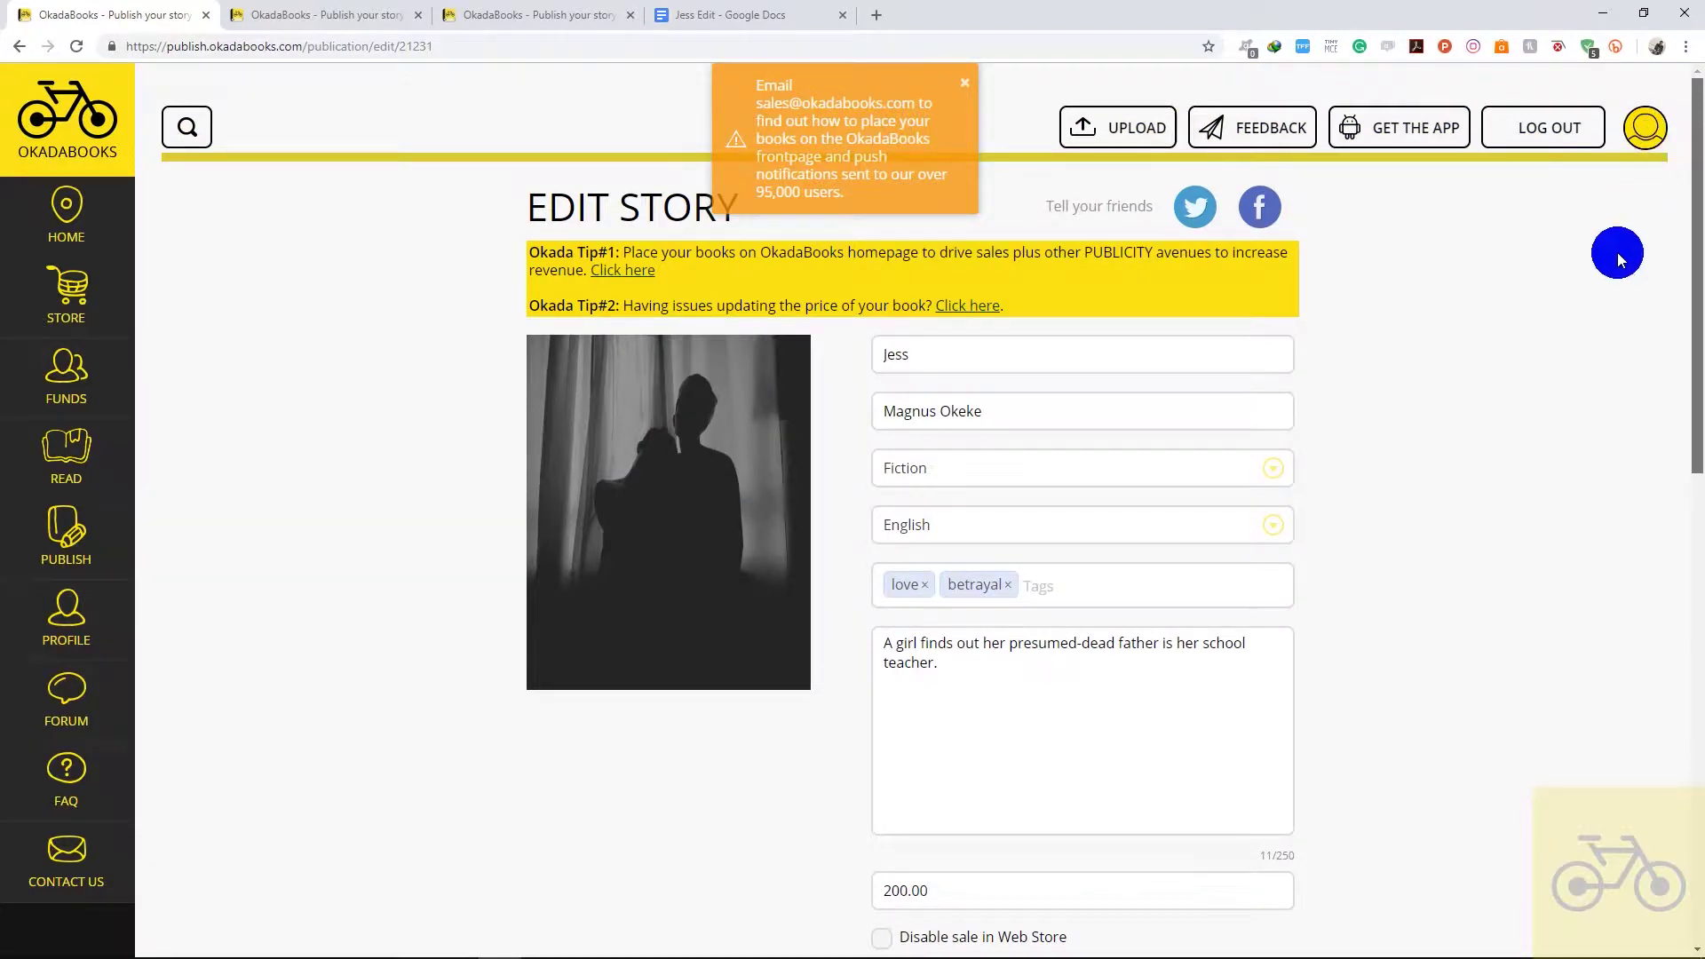
{"action": "scroll", "coordinate": [1624, 270], "scroll_direction": "down", "scroll_amount": 2}
{"action": "scroll", "coordinate": [1695, 284], "scroll_direction": "up", "scroll_amount": 2}
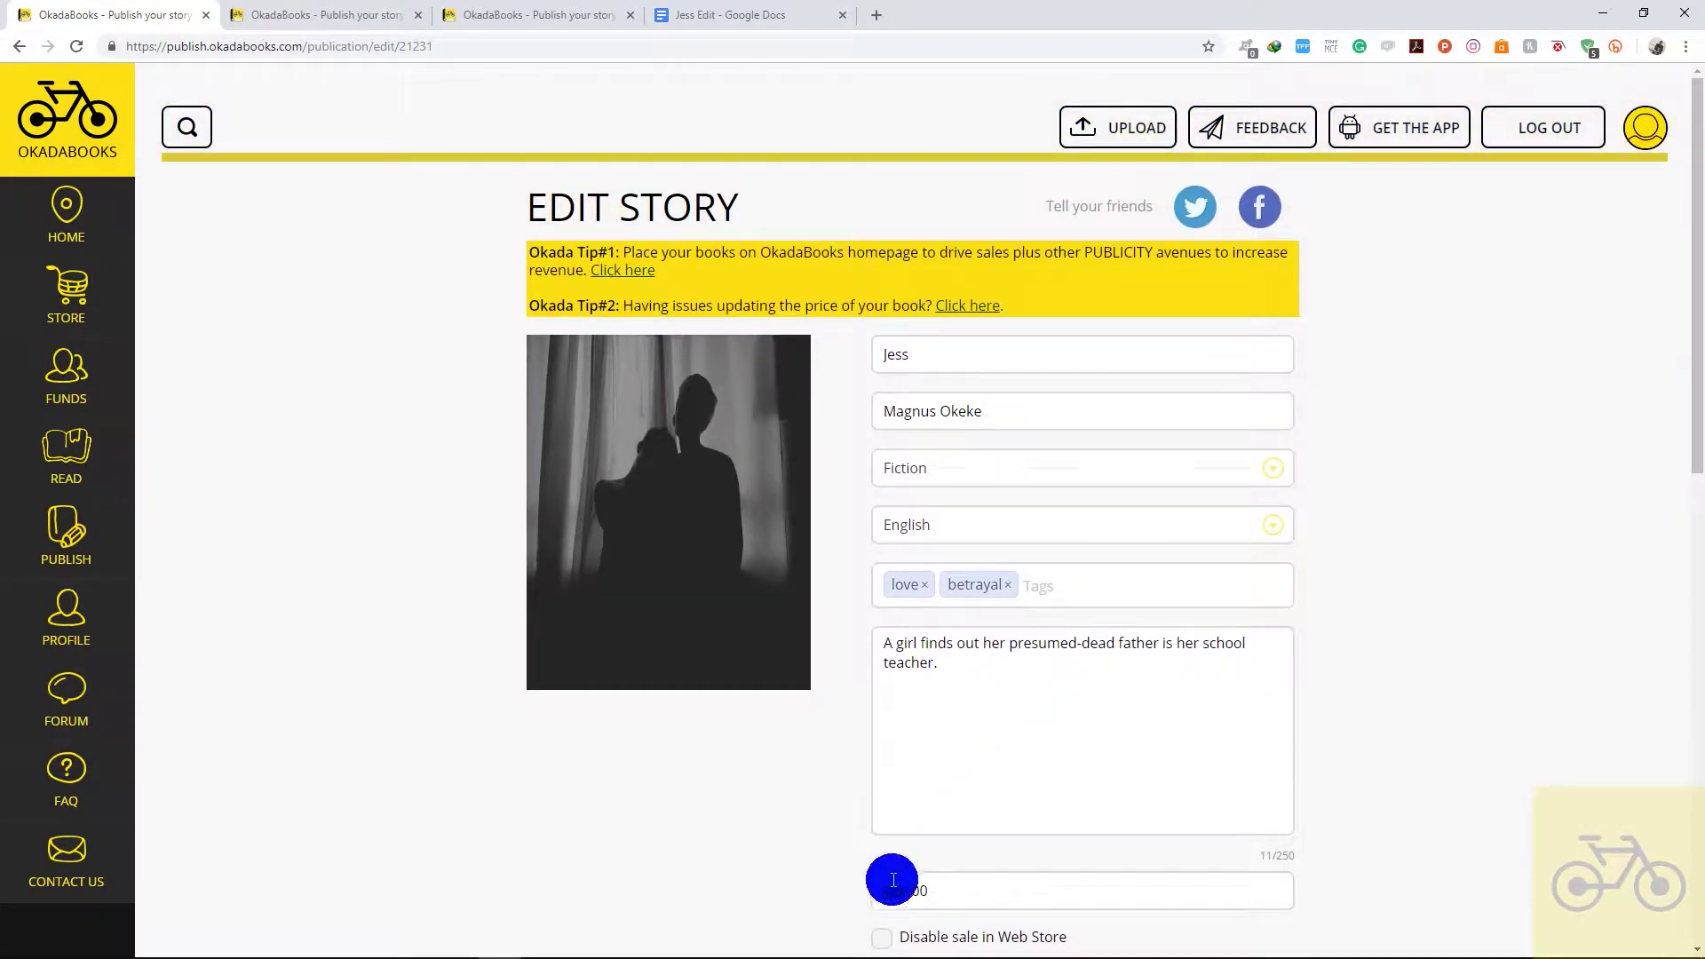
{"action": "left_click", "coordinate": [888, 882]}
{"action": "left_click", "coordinate": [873, 881]}
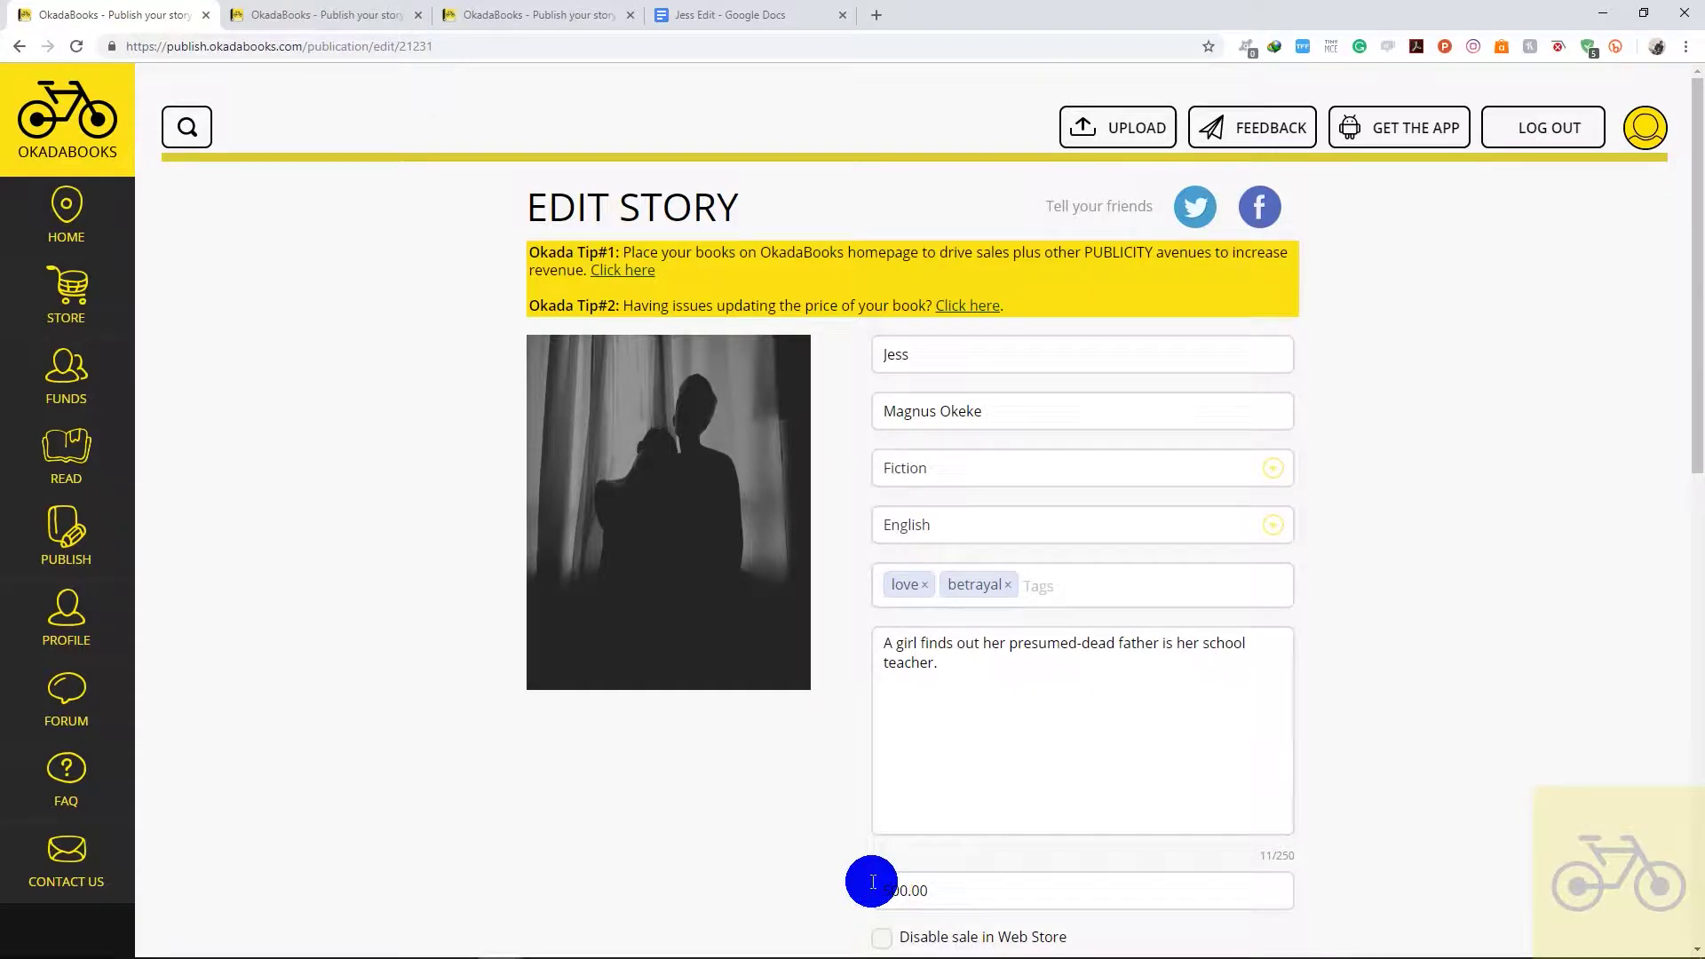
- Copy the selected revised chapter text from the Jess Edit document in Google Docs
{"action": "left_click", "coordinate": [1693, 387]}
{"action": "left_click_drag", "start_coordinate": [1694, 462], "coordinate": [1697, 772]}
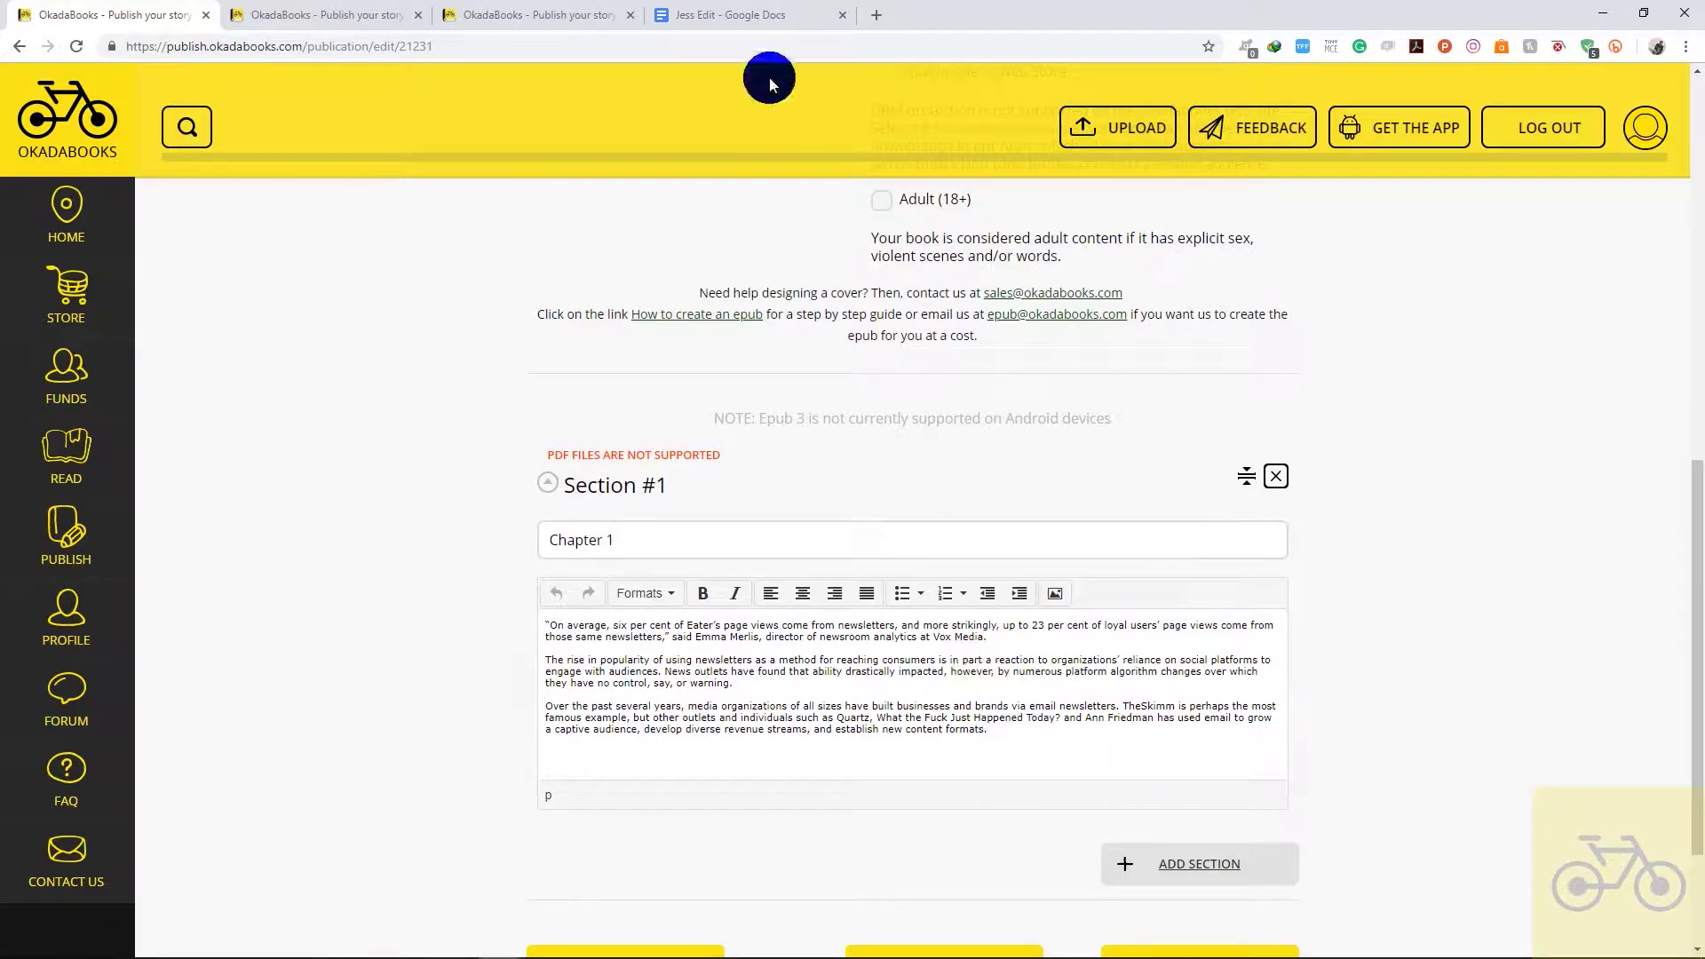
{"action": "left_click", "coordinate": [728, 15]}
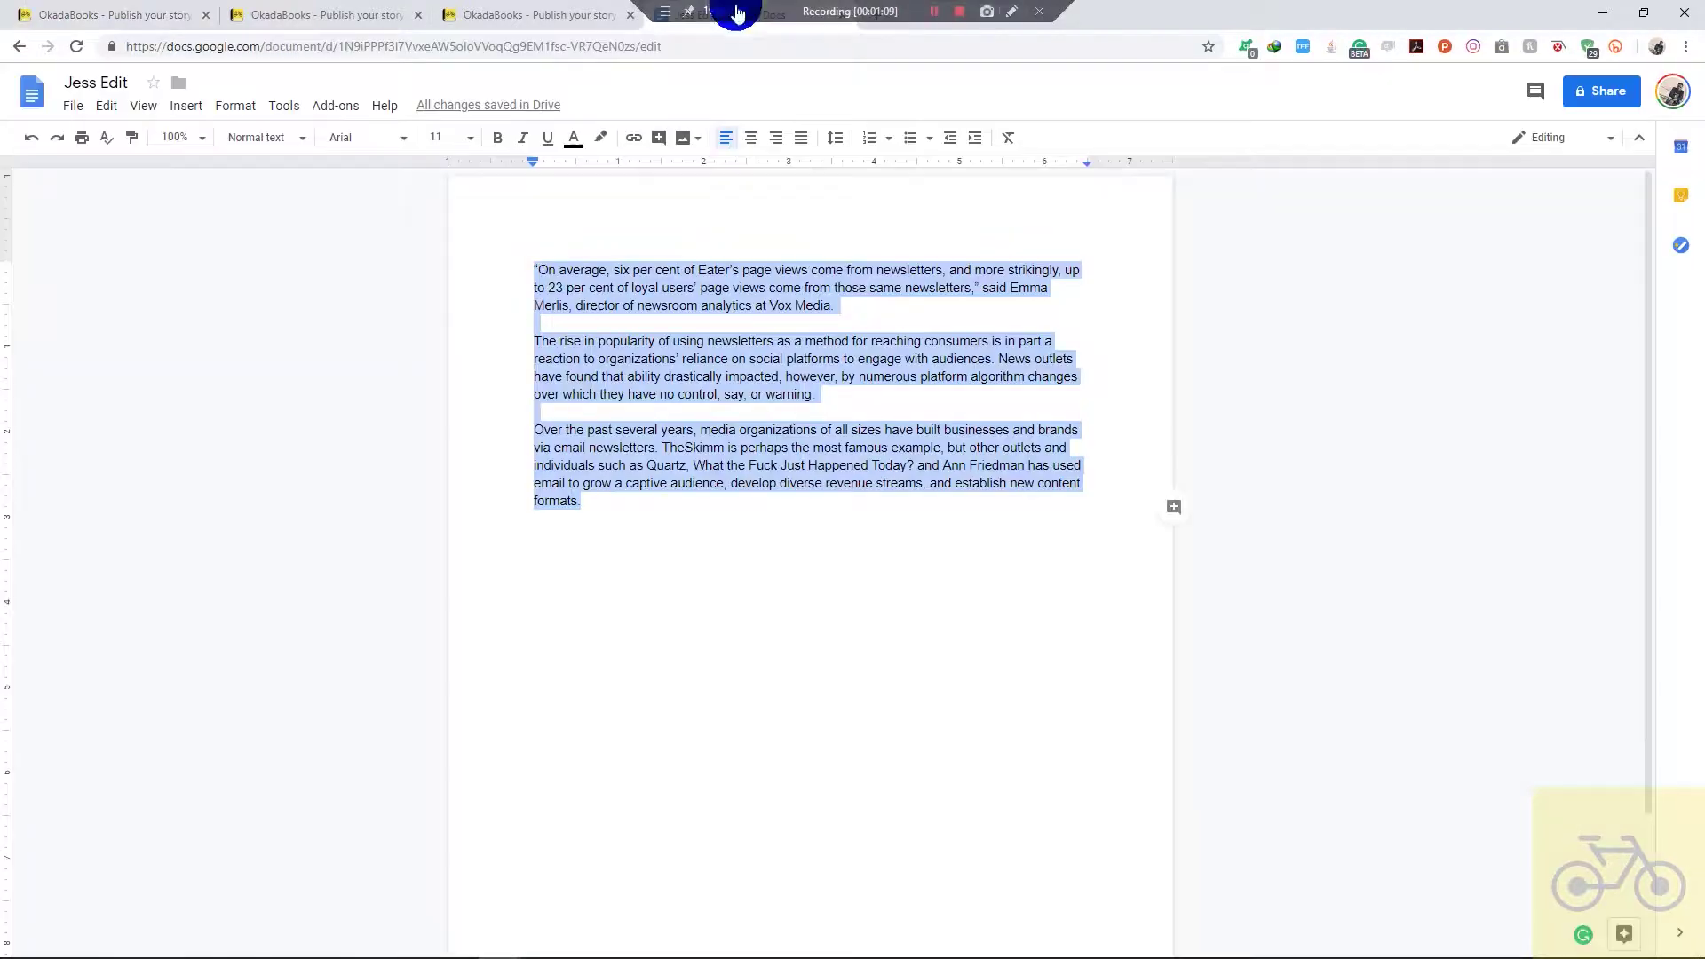
{"action": "right_click", "coordinate": [643, 302]}
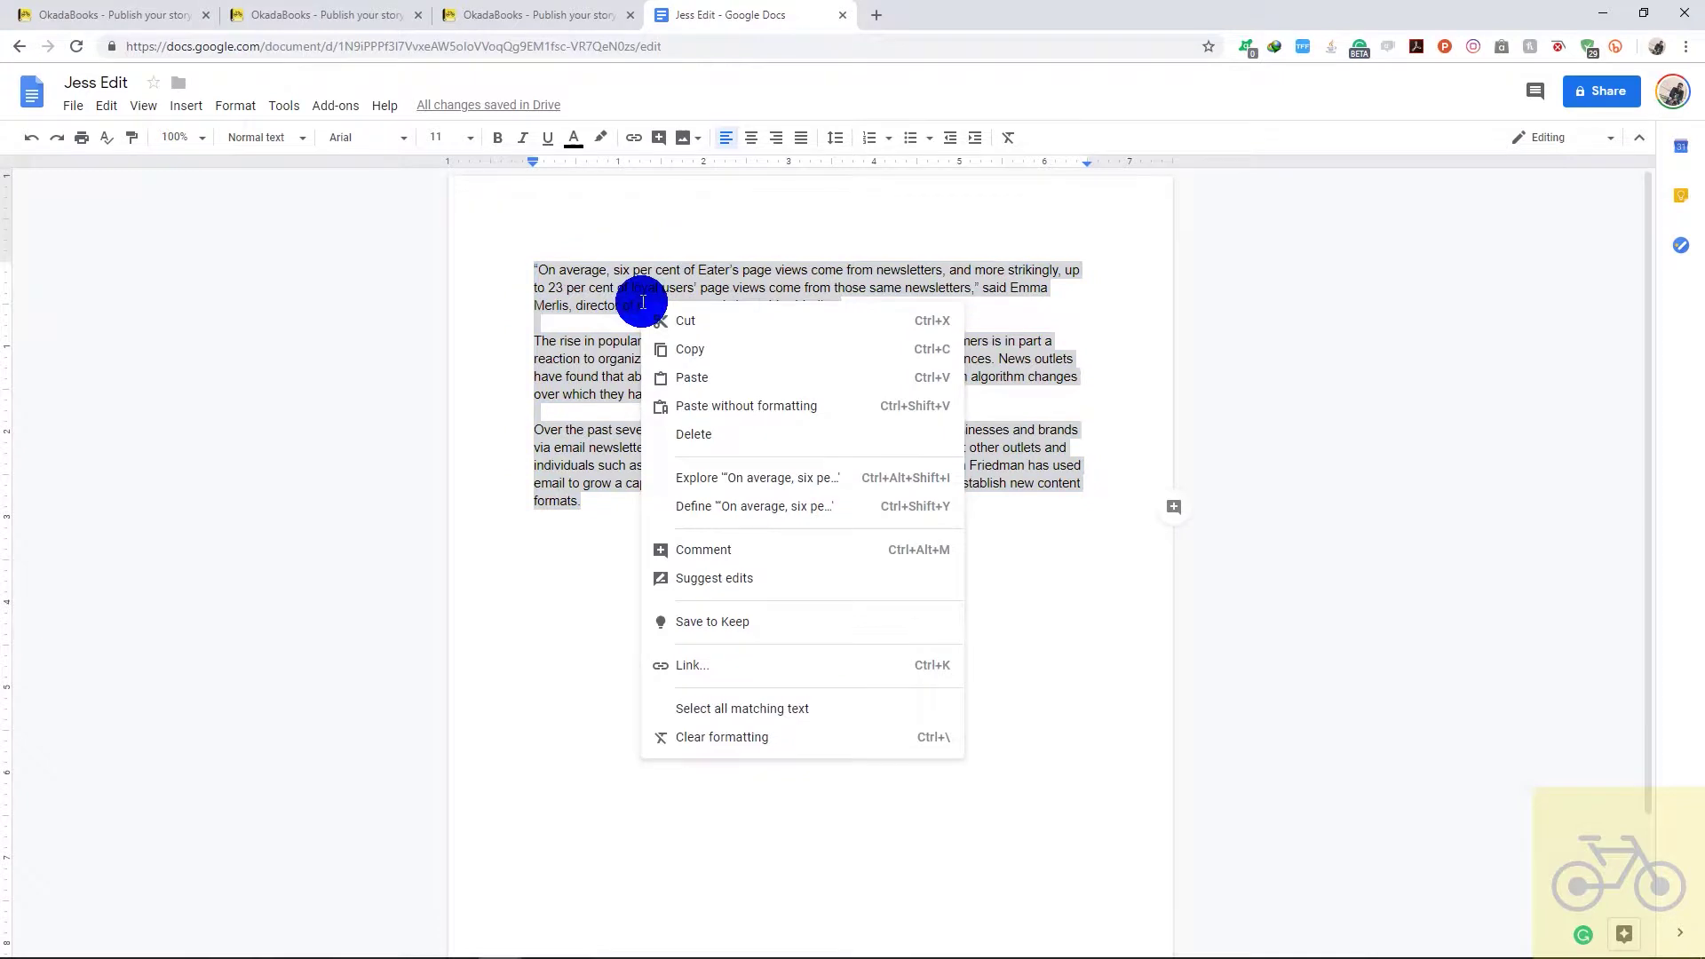
{"action": "left_click", "coordinate": [693, 345]}
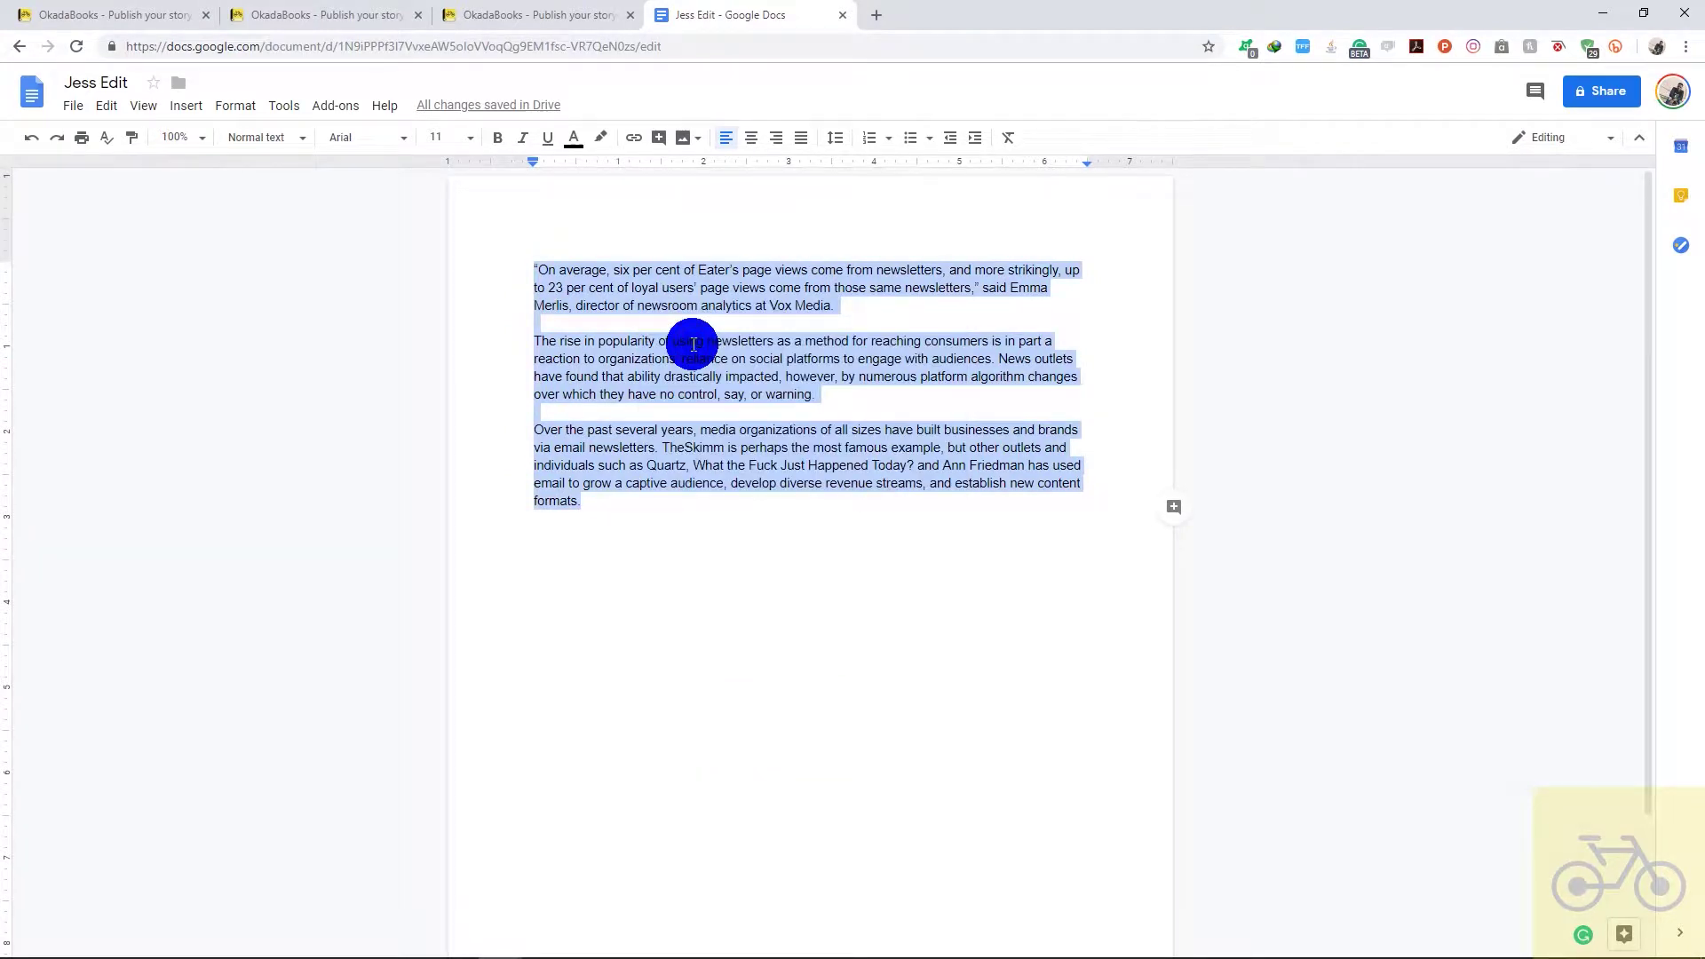
- Back in the Jess story on OkadaBooks, replace the entire Chapter 1 text with the copied text pasted as plain text
{"action": "left_click", "coordinate": [169, 9]}
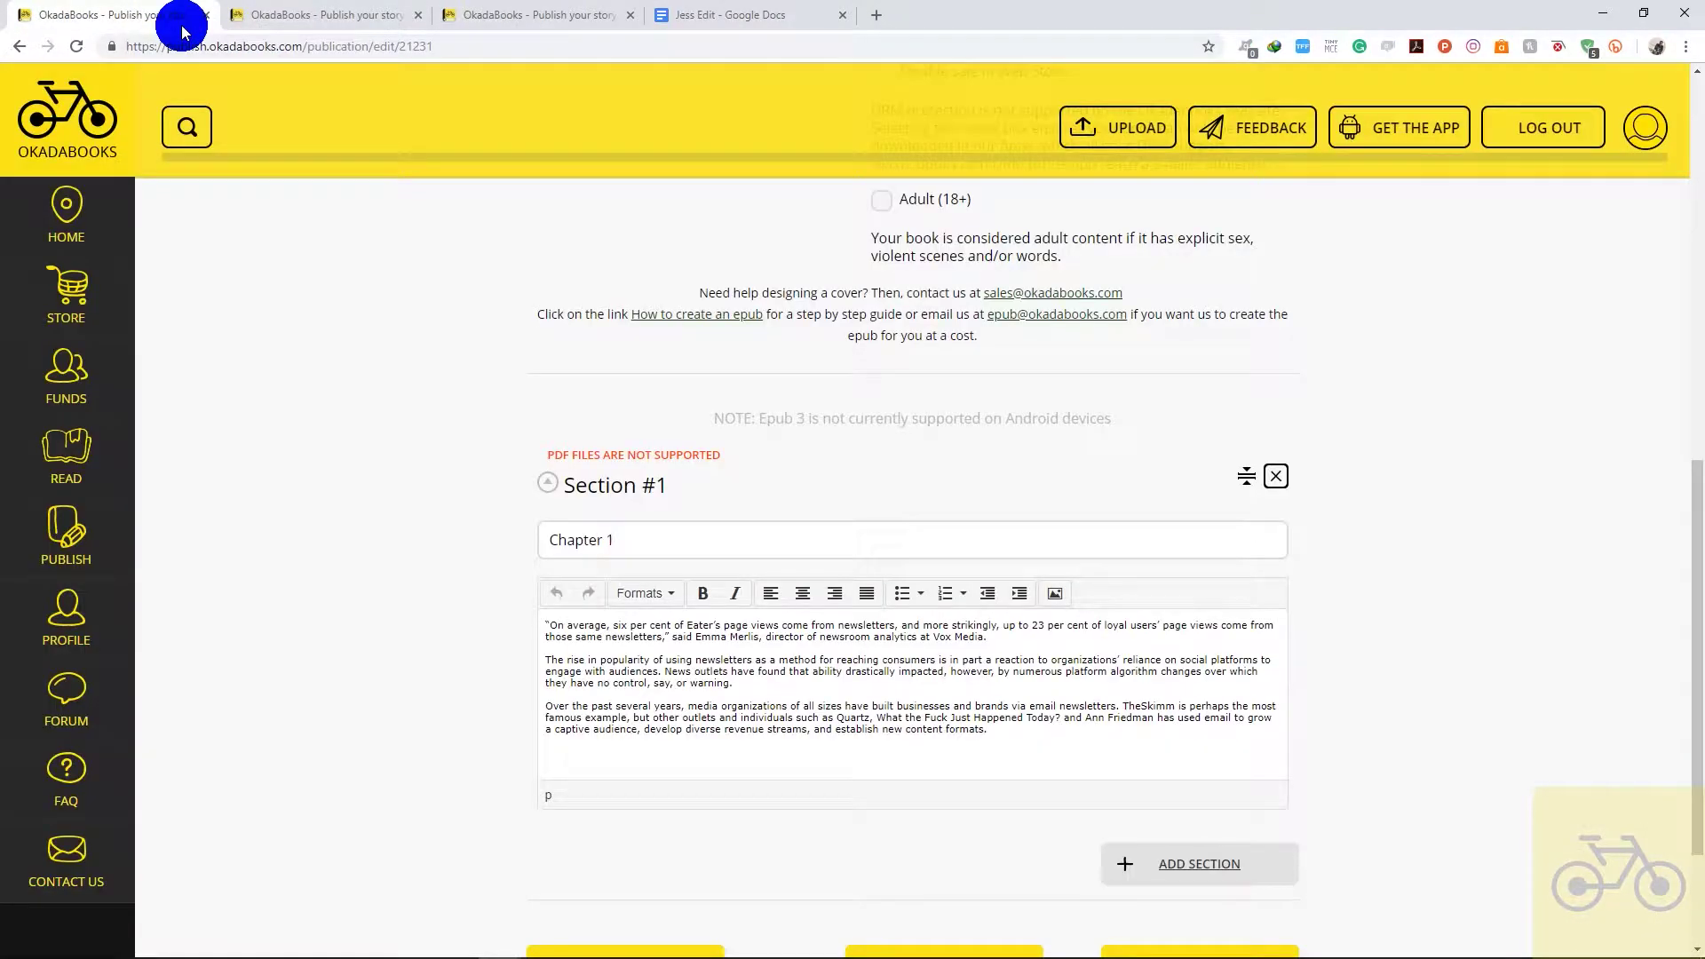
{"action": "left_click", "coordinate": [705, 689]}
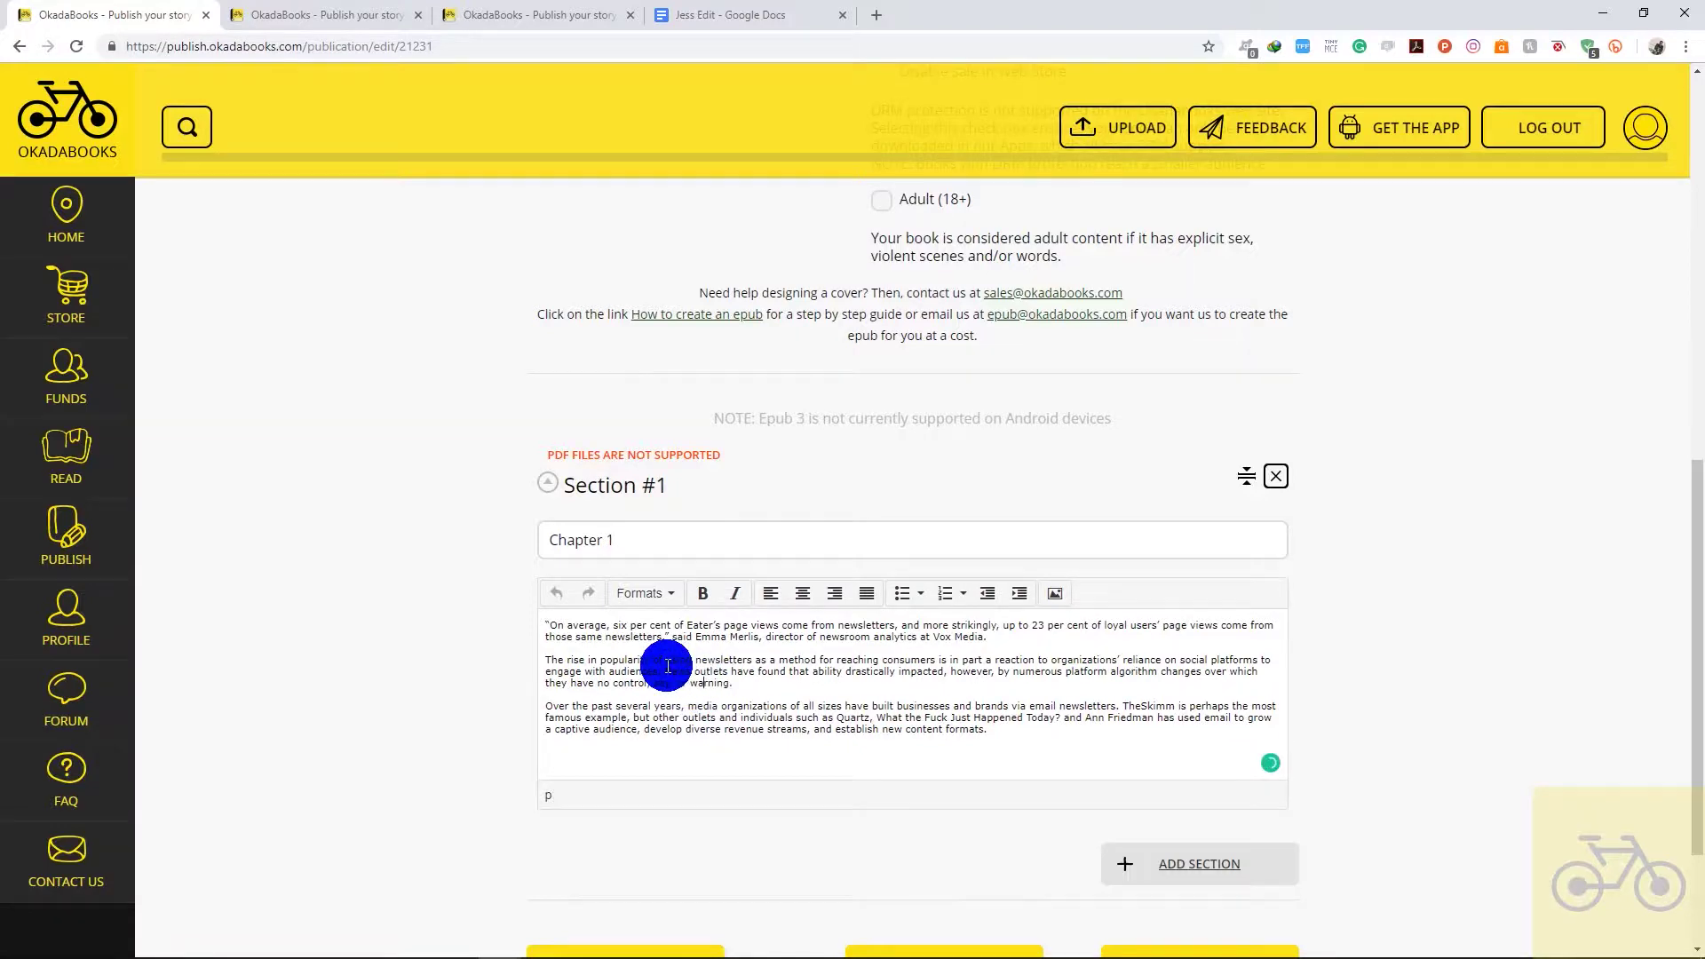
{"action": "key", "text": "ctrl+a"}
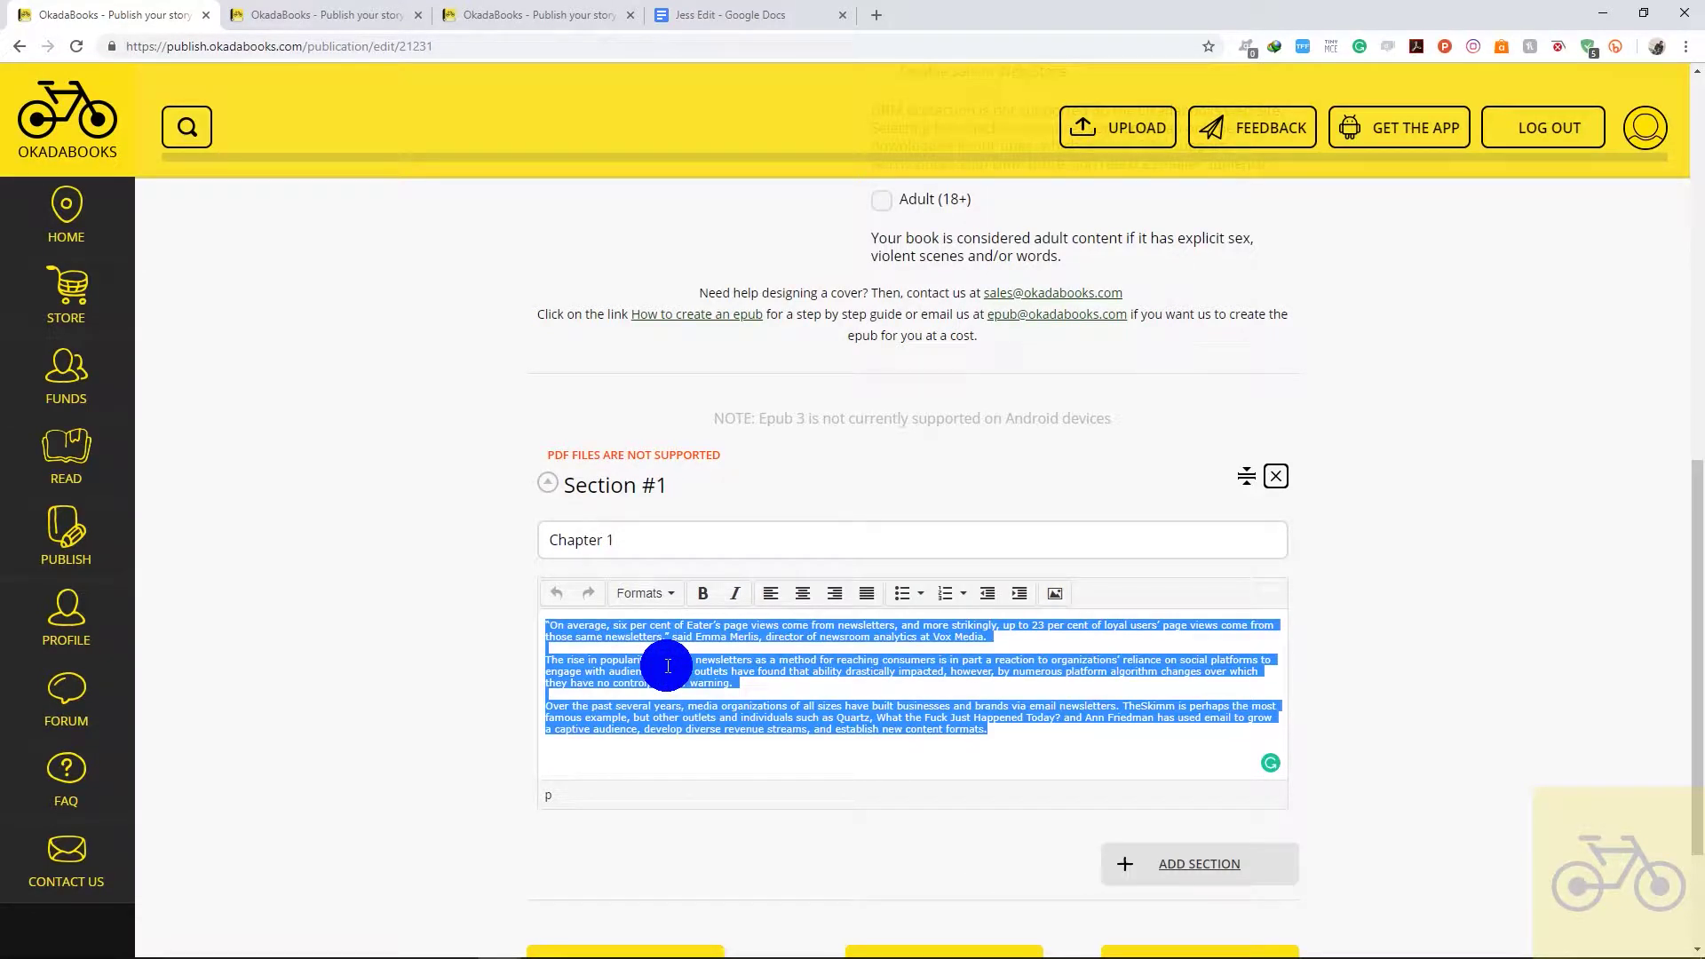
{"action": "key", "text": "BackSpace"}
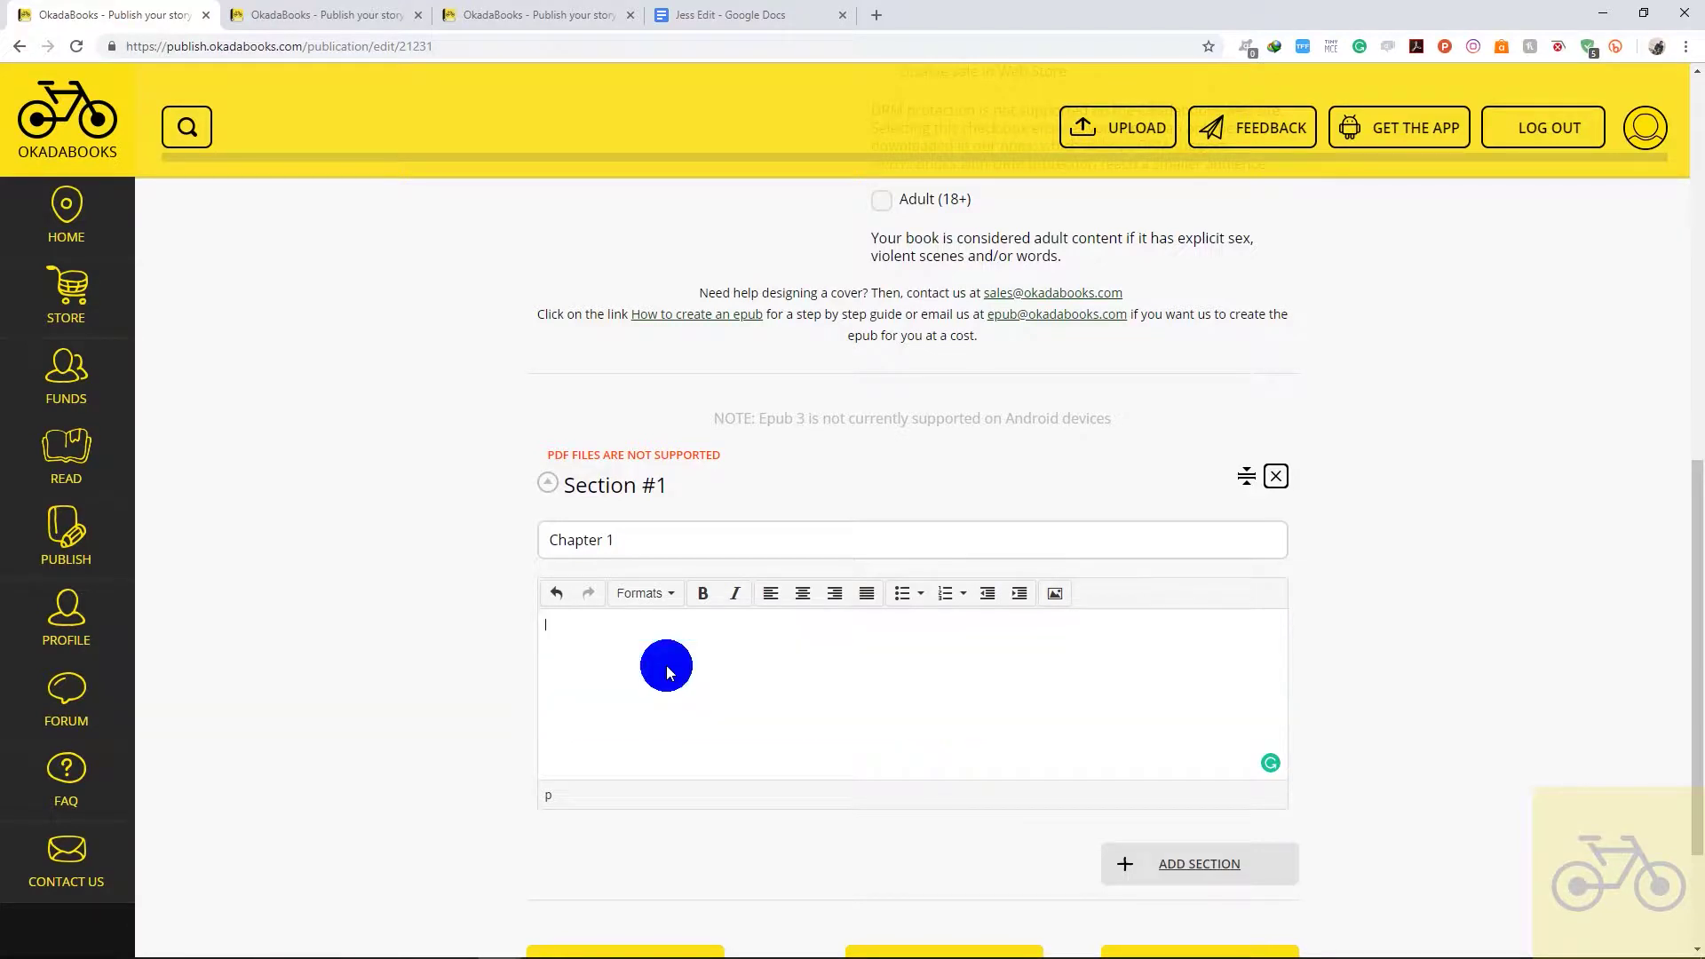
{"action": "right_click", "coordinate": [557, 626]}
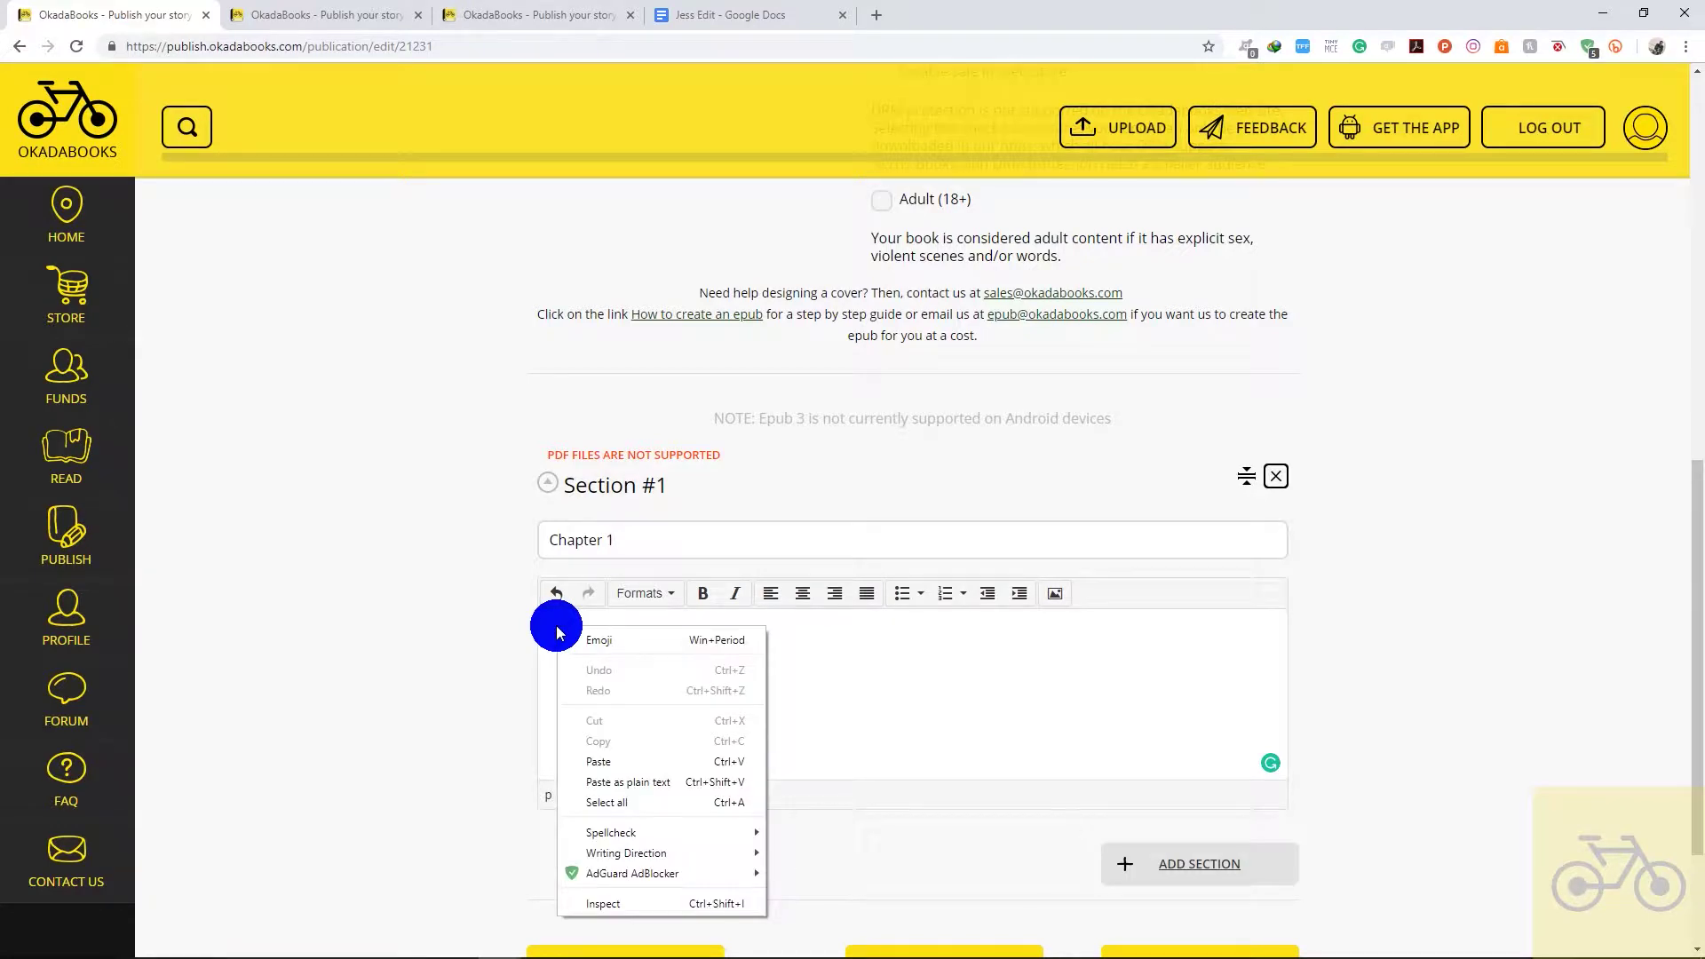
{"action": "left_click", "coordinate": [649, 782]}
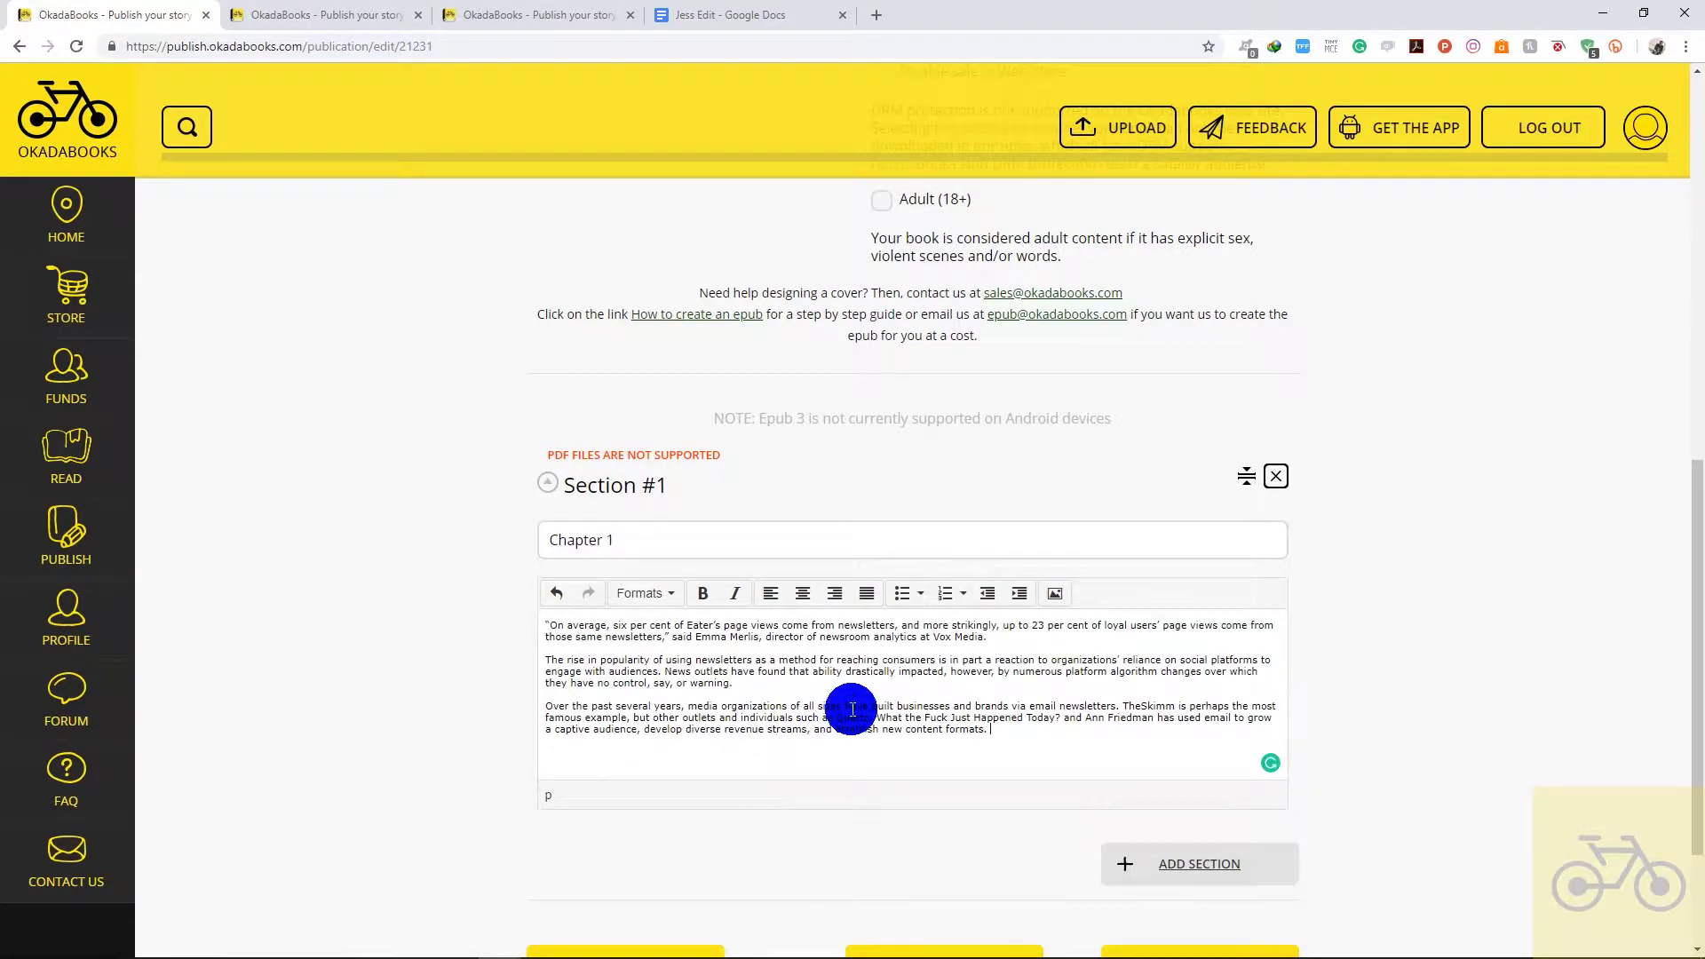
- Republish the story Jess with its edited price and chapter text
{"action": "scroll", "coordinate": [1687, 666], "scroll_direction": "down", "scroll_amount": 2}
{"action": "scroll", "coordinate": [1678, 684], "scroll_direction": "up", "scroll_amount": 5}
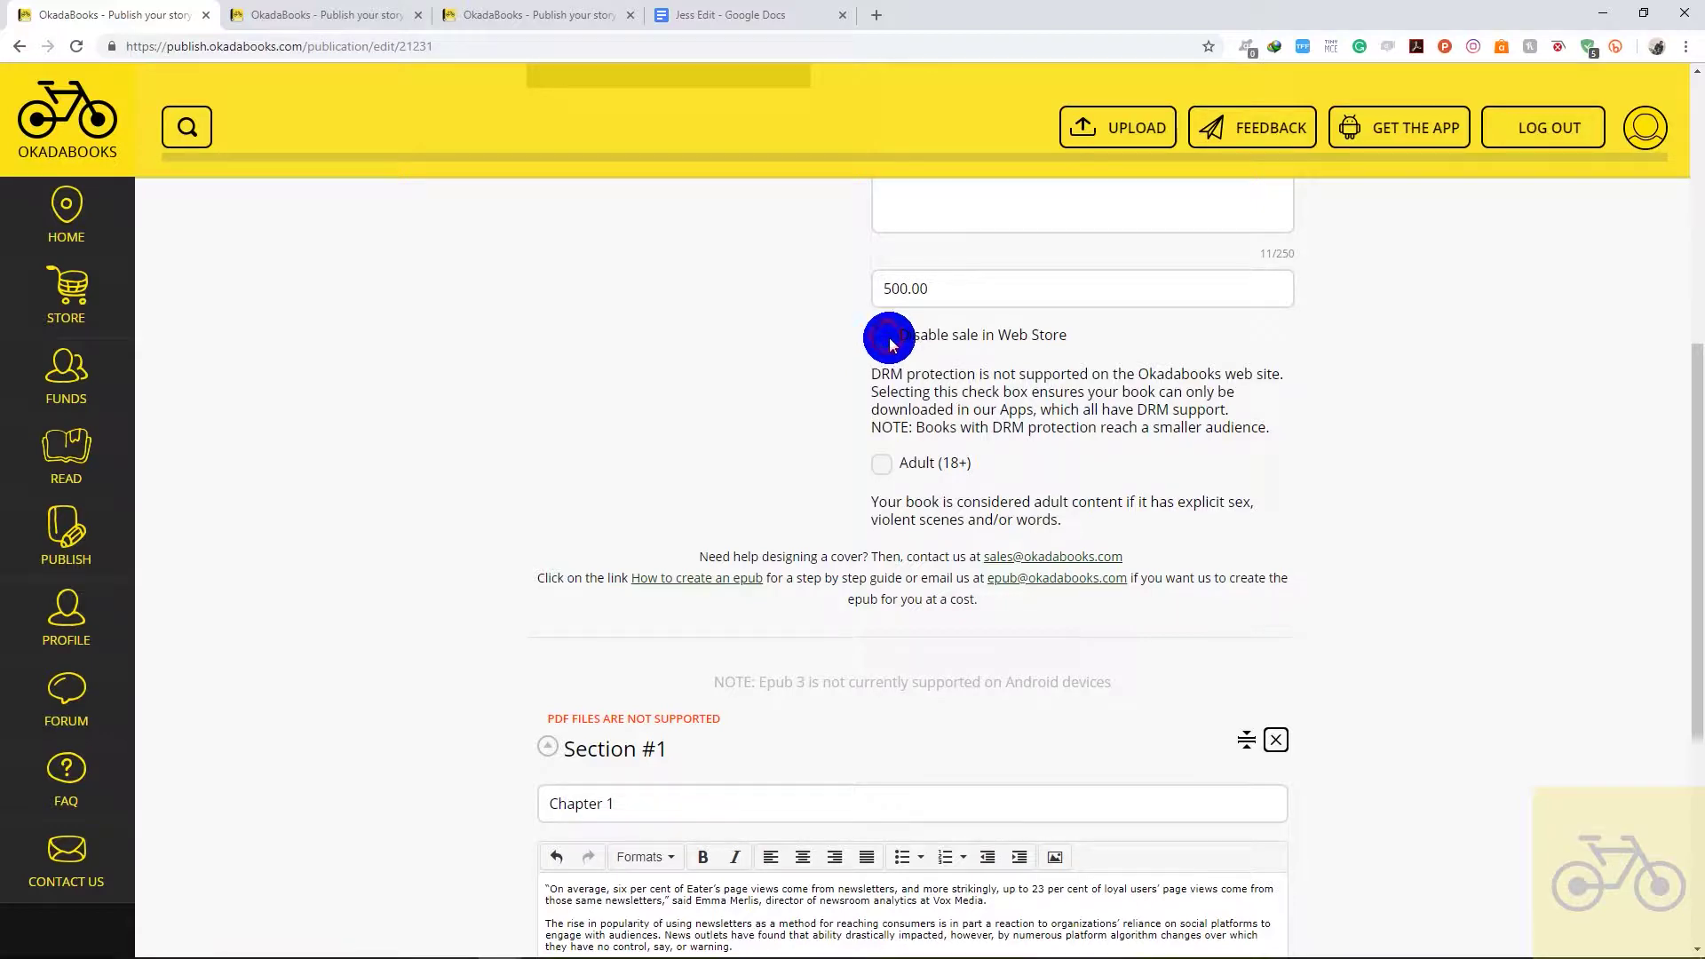
{"action": "left_click_drag", "start_coordinate": [1696, 543], "coordinate": [1692, 798]}
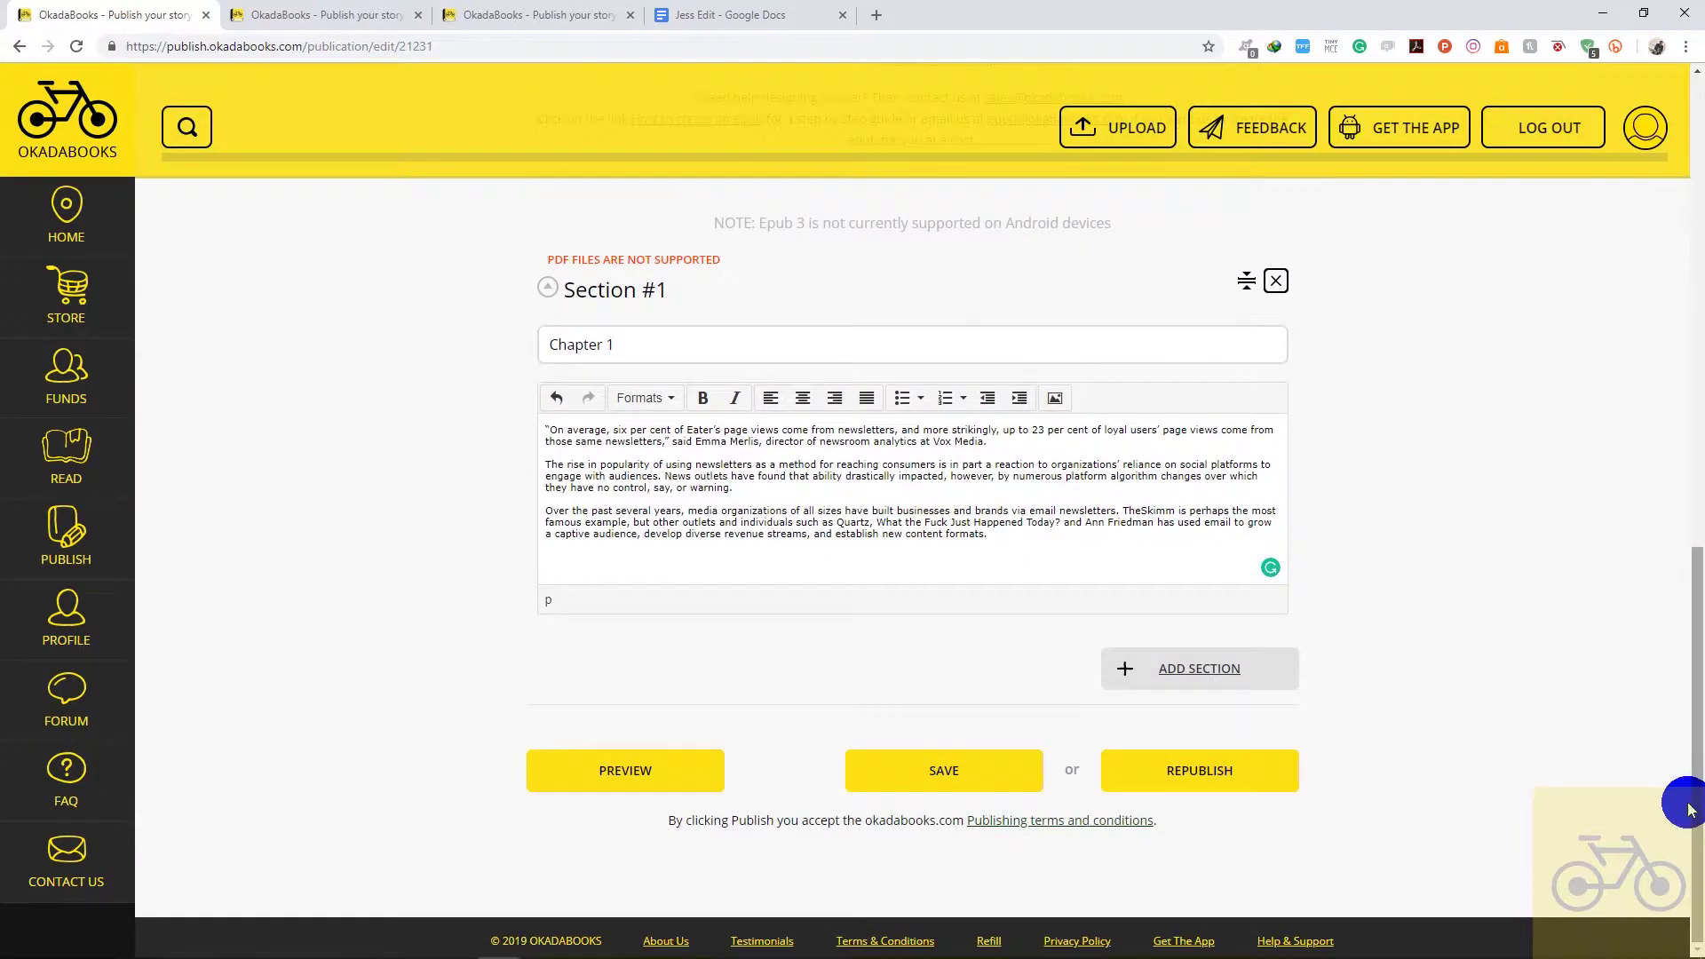
{"action": "left_click", "coordinate": [1187, 767]}
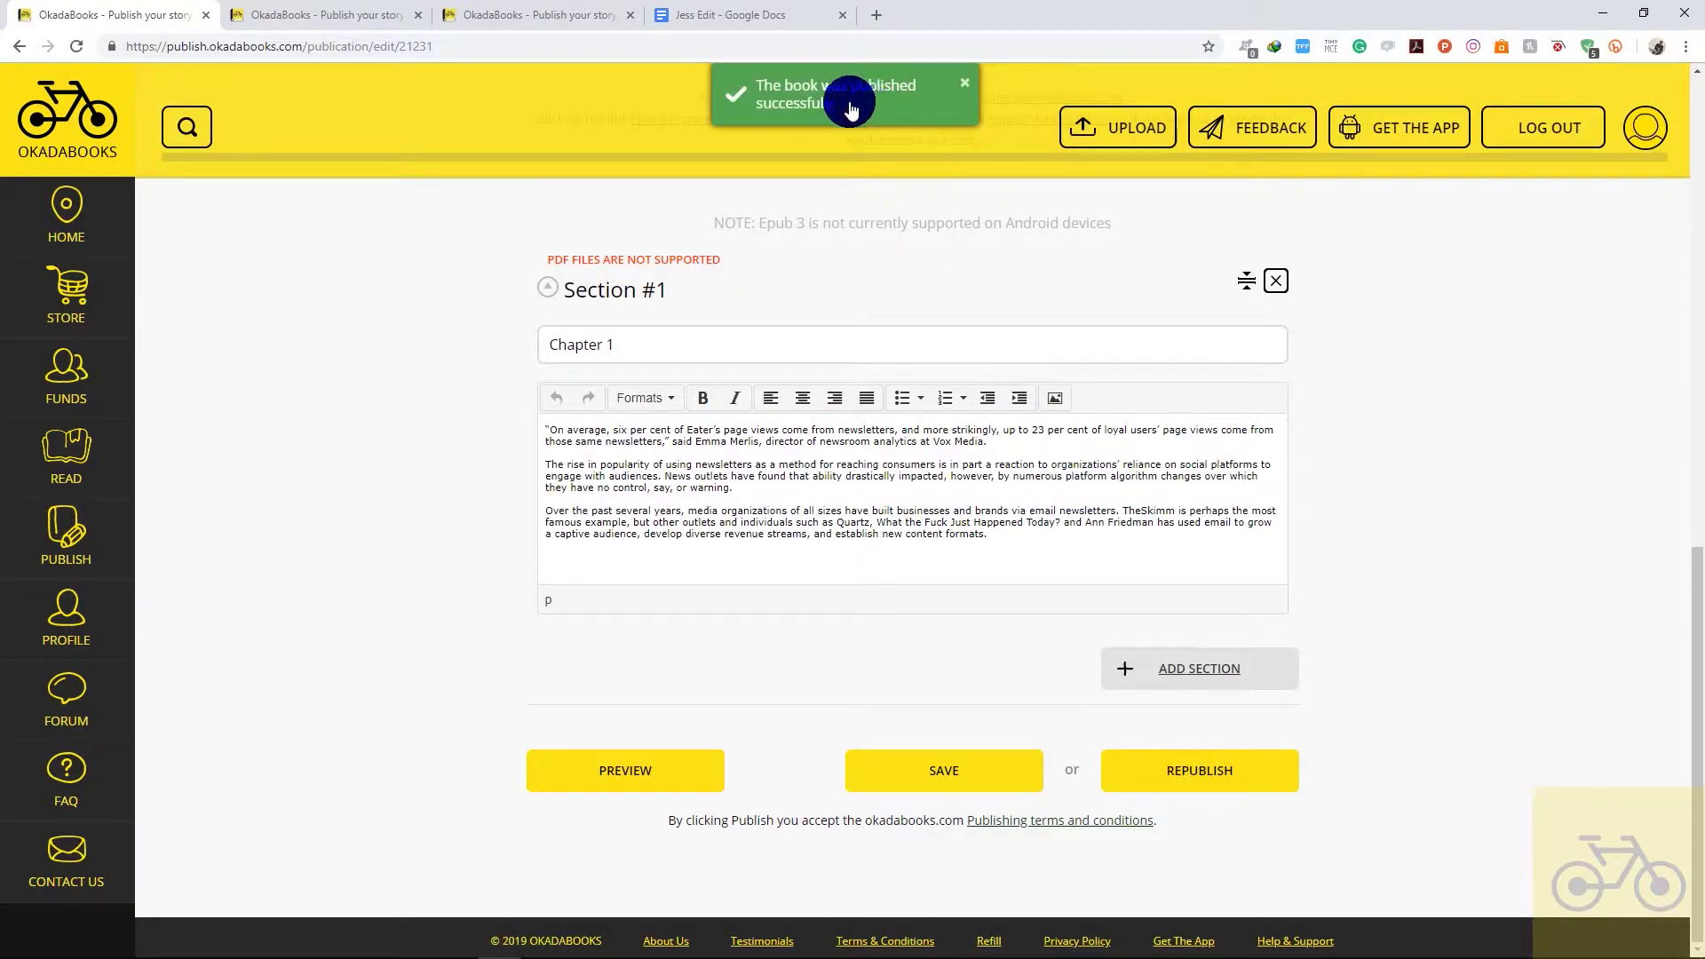
{"action": "double_click", "coordinate": [804, 89]}
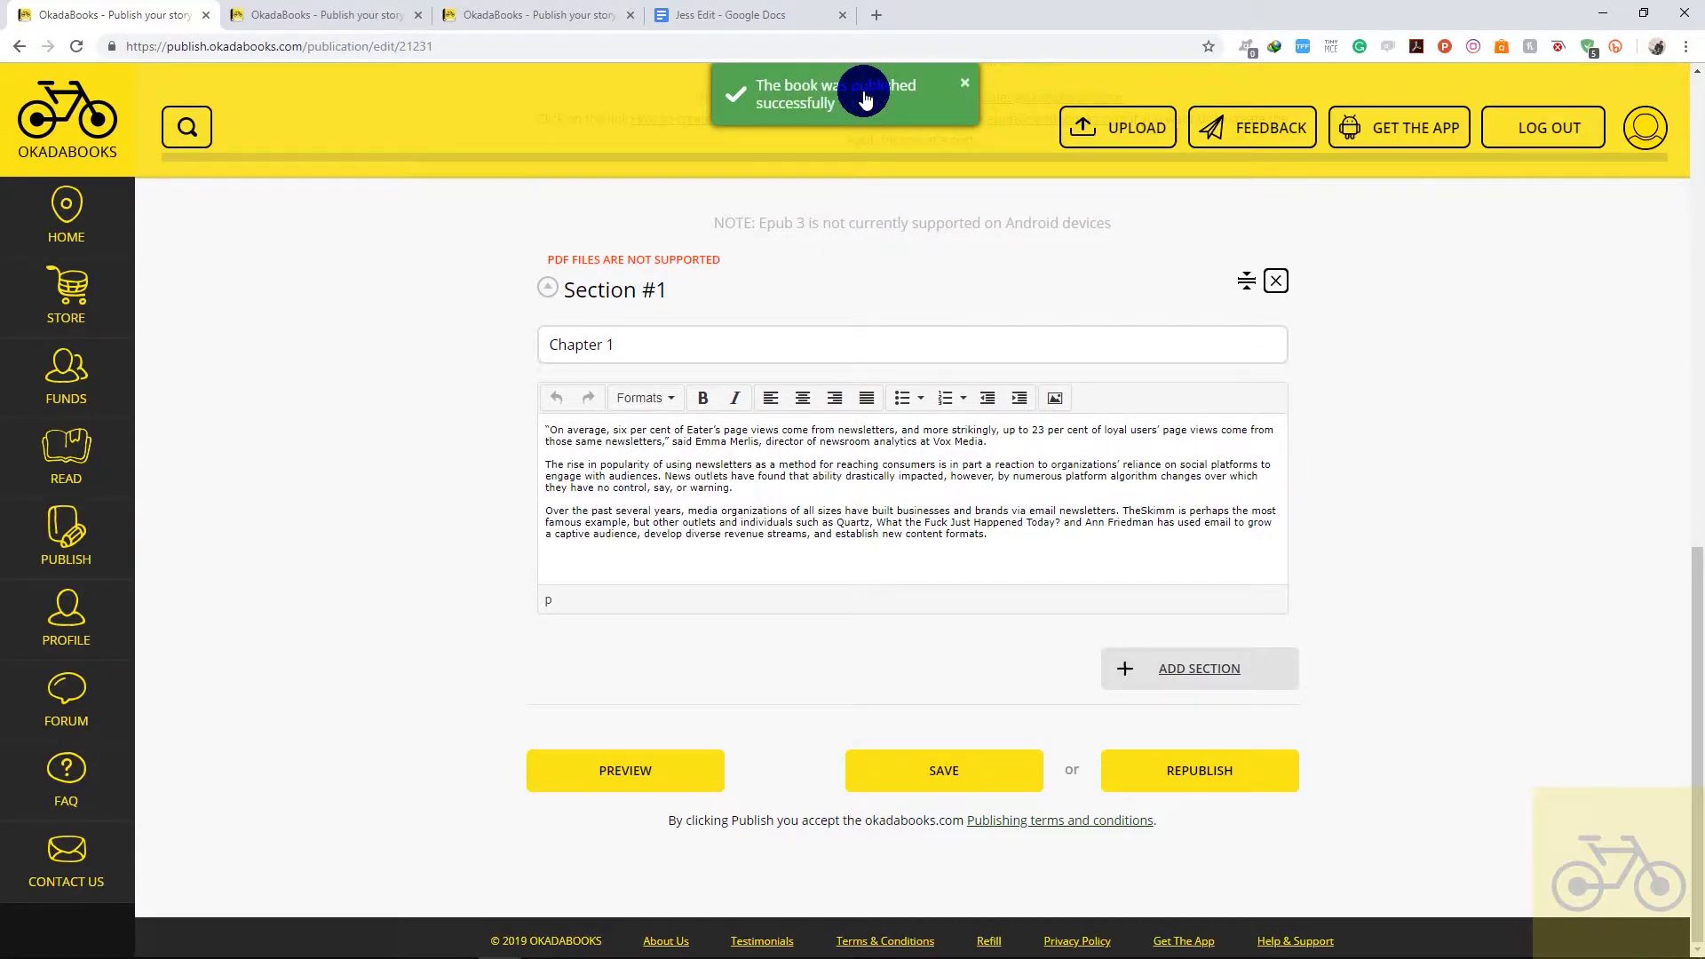
{"action": "left_click", "coordinate": [488, 320]}
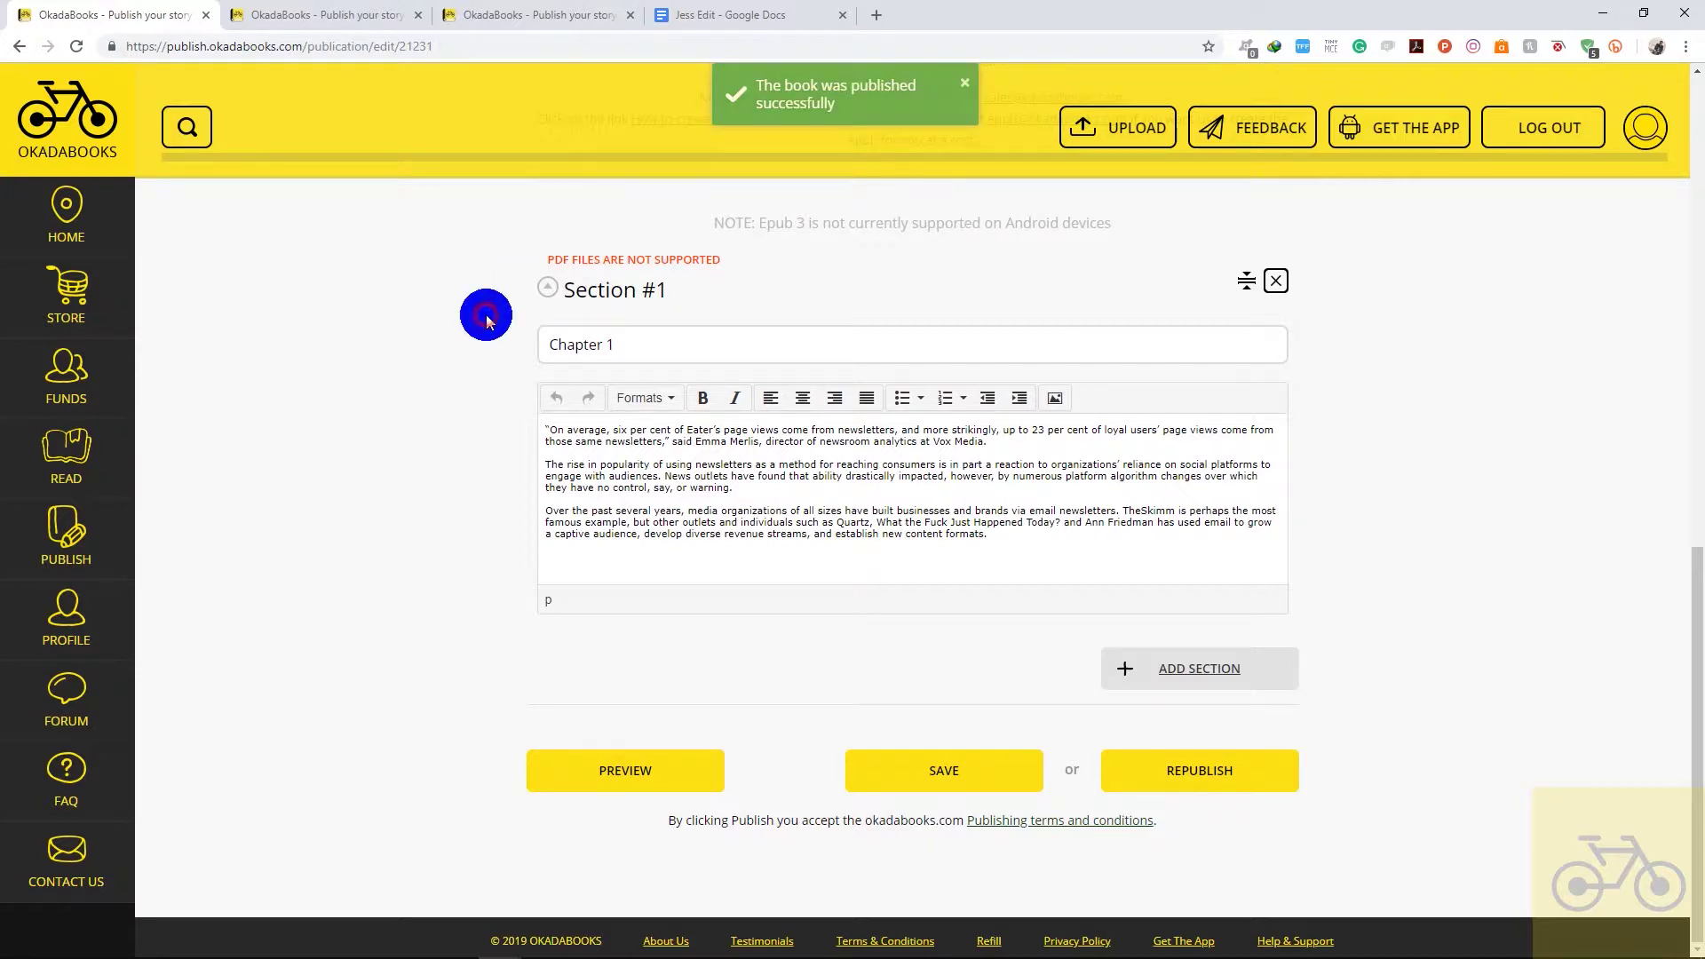
- Return to My Publications, open the story Jess 2 for editing and go to its uploaded EPUB file
{"action": "scroll", "coordinate": [1469, 513], "scroll_direction": "up", "scroll_amount": 2}
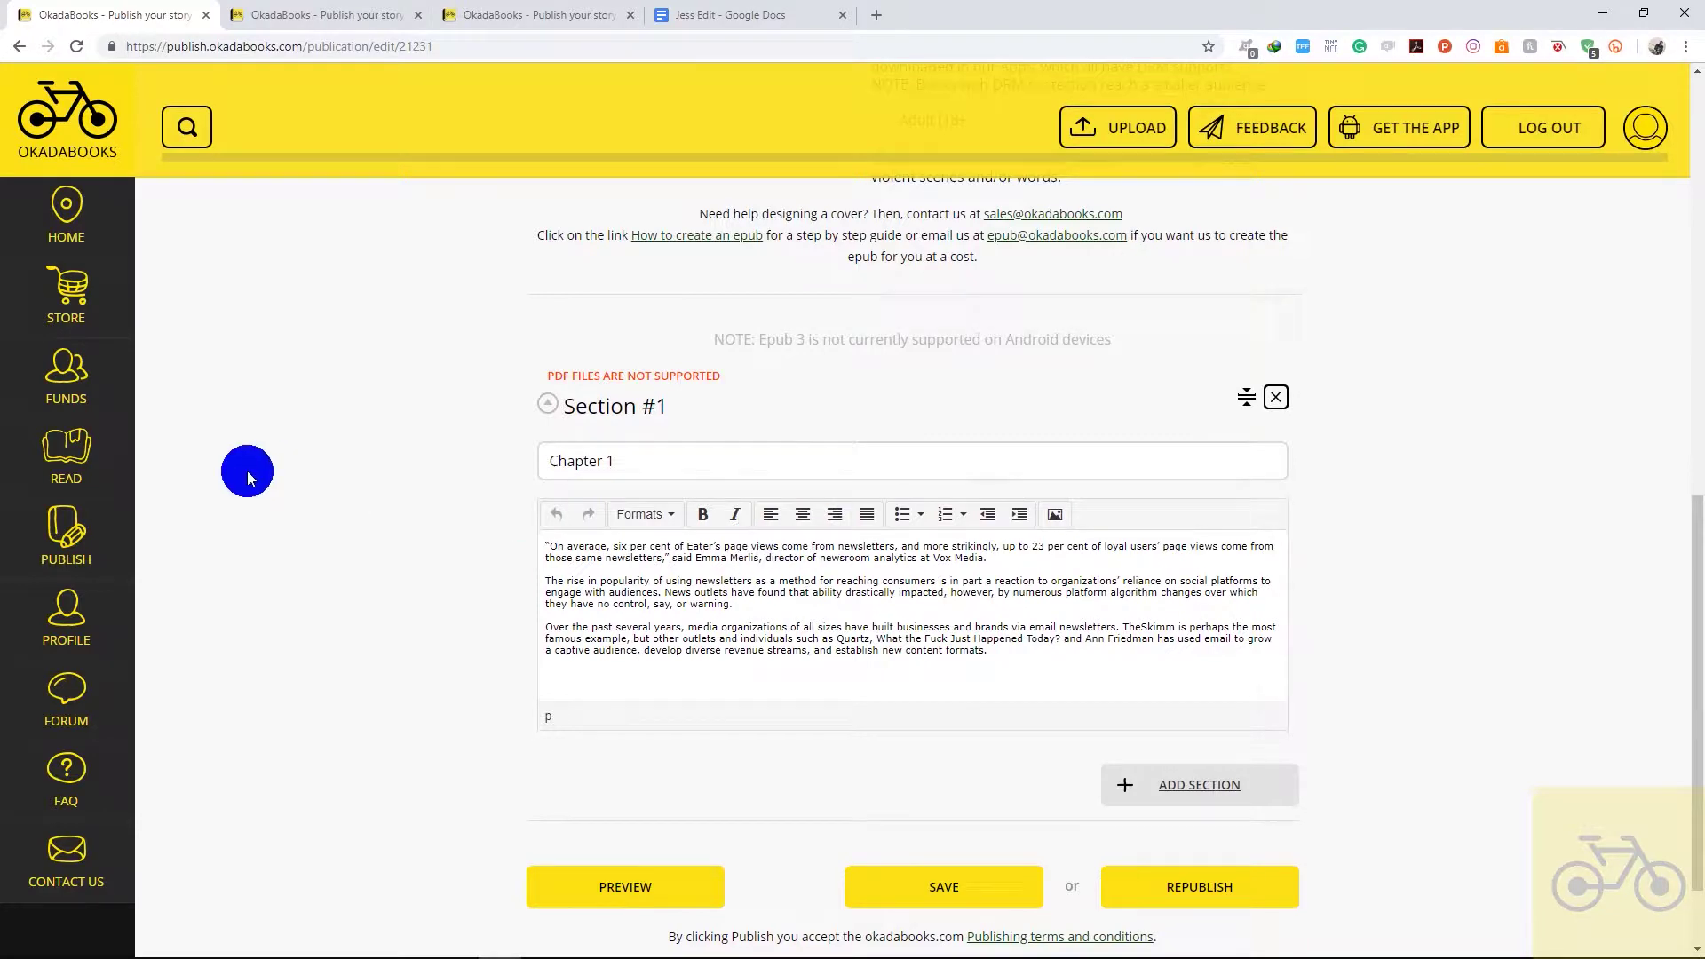
{"action": "mouse_move", "coordinate": [97, 523]}
{"action": "left_click", "coordinate": [228, 520]}
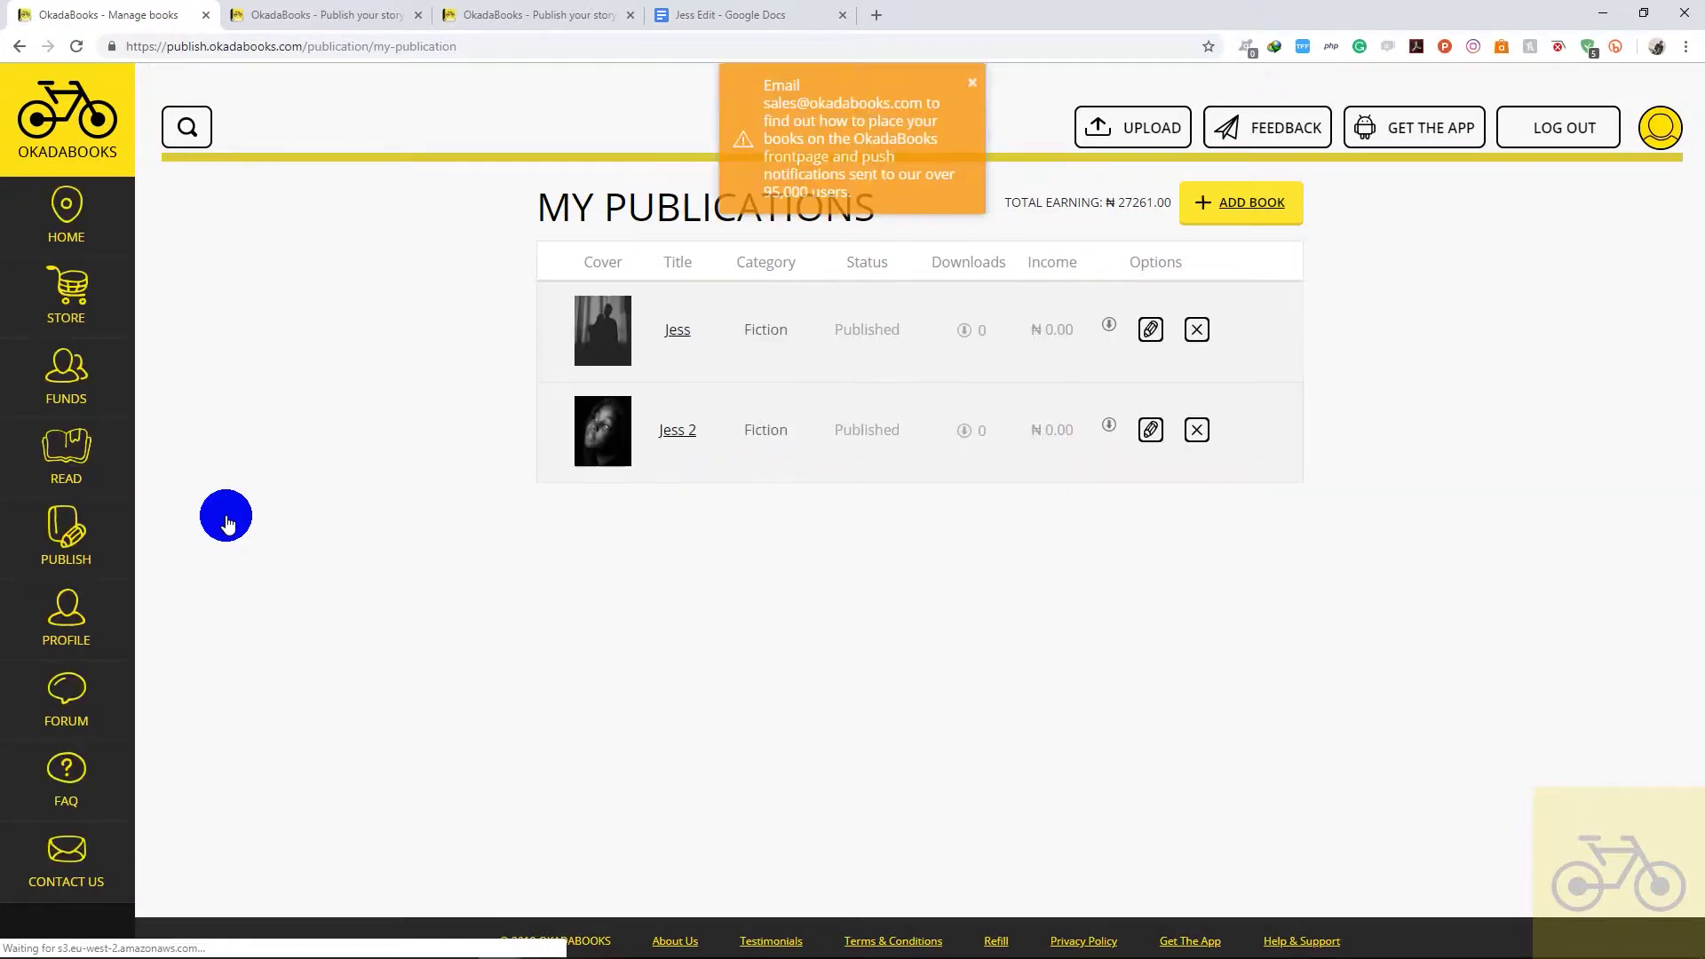
{"action": "left_click", "coordinate": [1151, 430]}
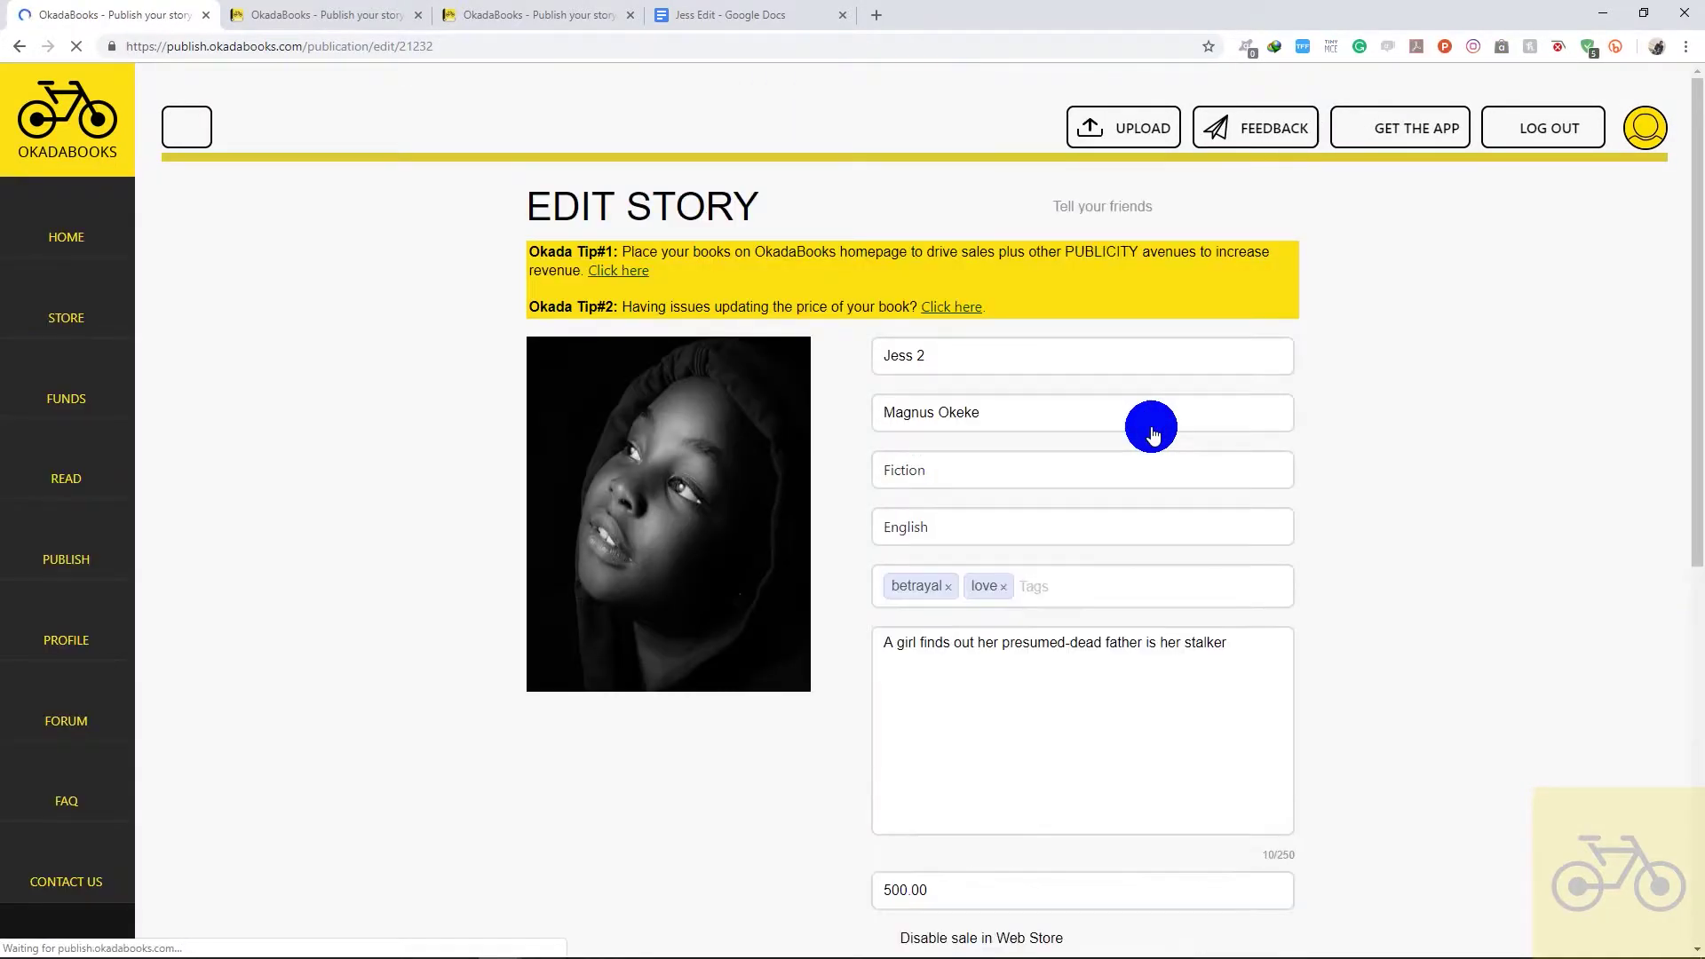
{"action": "scroll", "coordinate": [1288, 408], "scroll_direction": "down", "scroll_amount": 8}
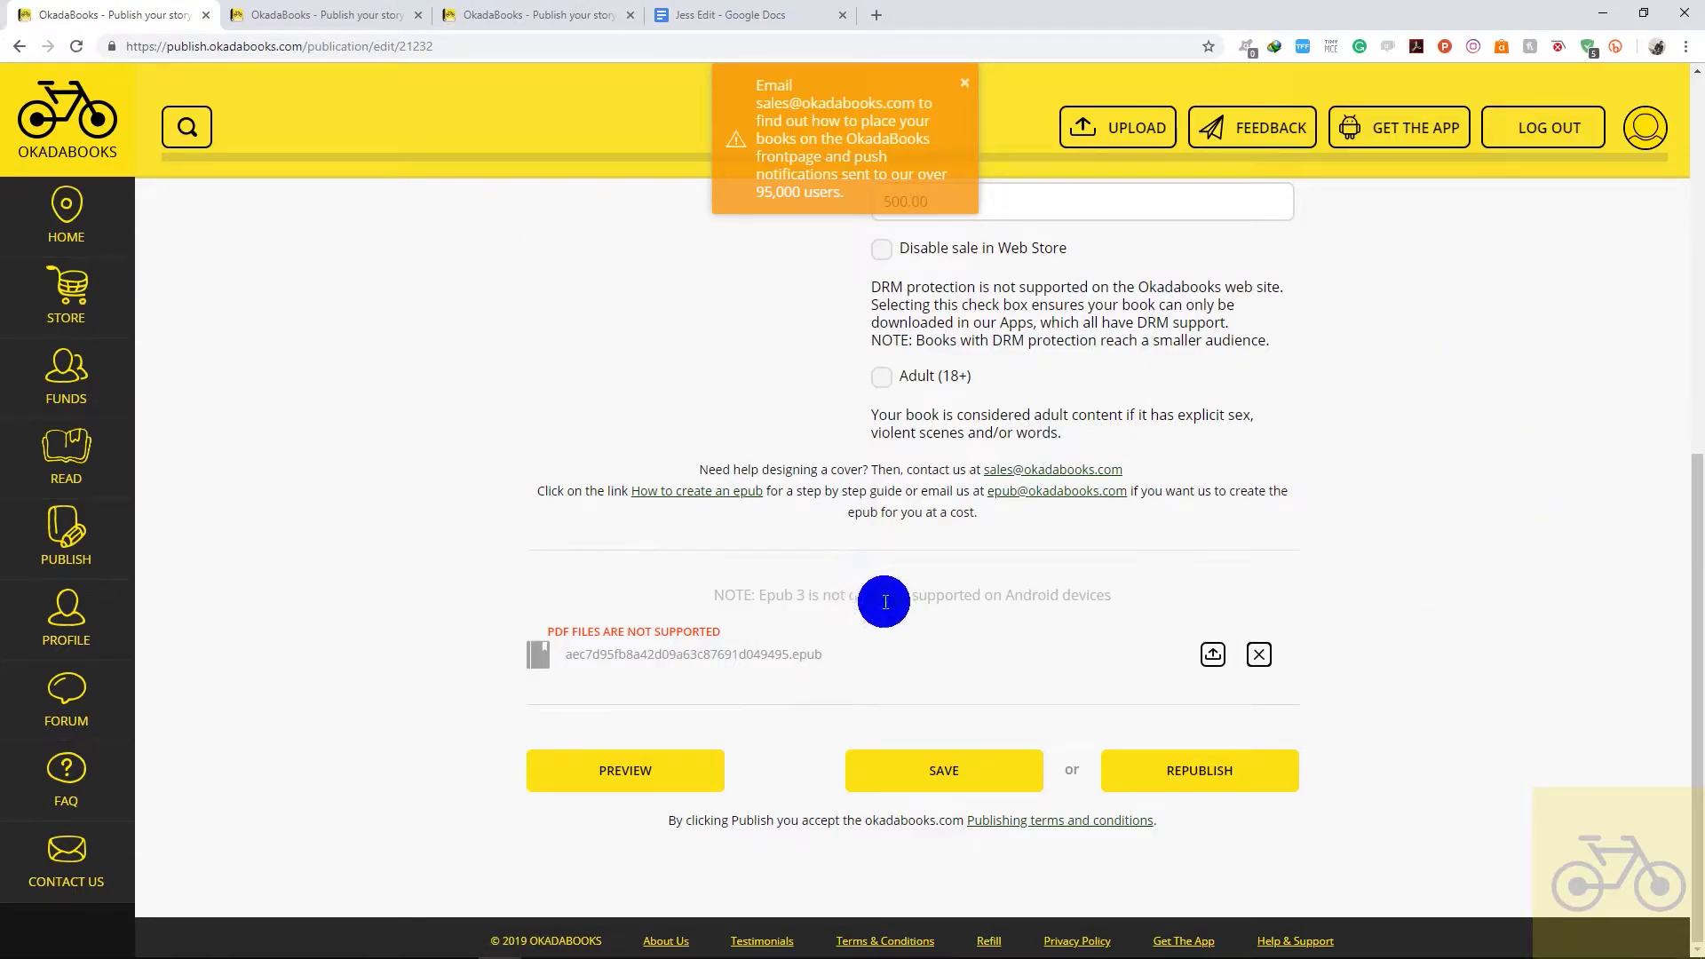
- Switch to the other open edit page of the story Jess and examine its Section #1 text for comparison
{"action": "left_click", "coordinate": [346, 12]}
{"action": "left_click", "coordinate": [496, 16]}
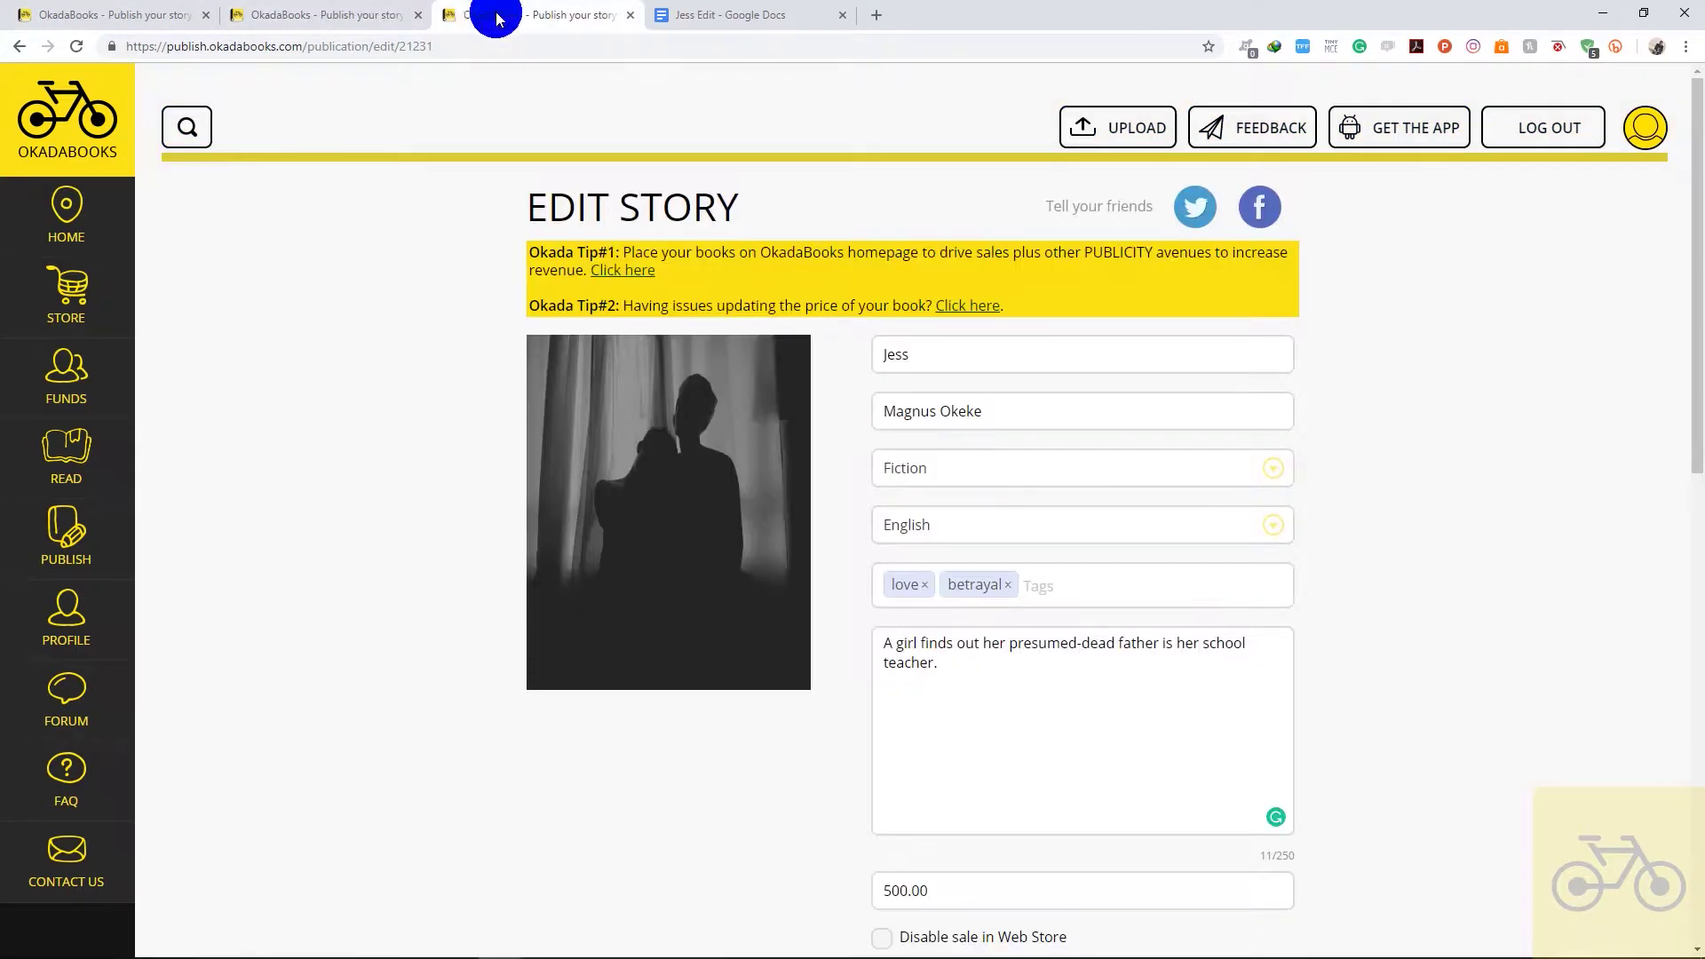
{"action": "scroll", "coordinate": [1016, 582], "scroll_direction": "down", "scroll_amount": 10}
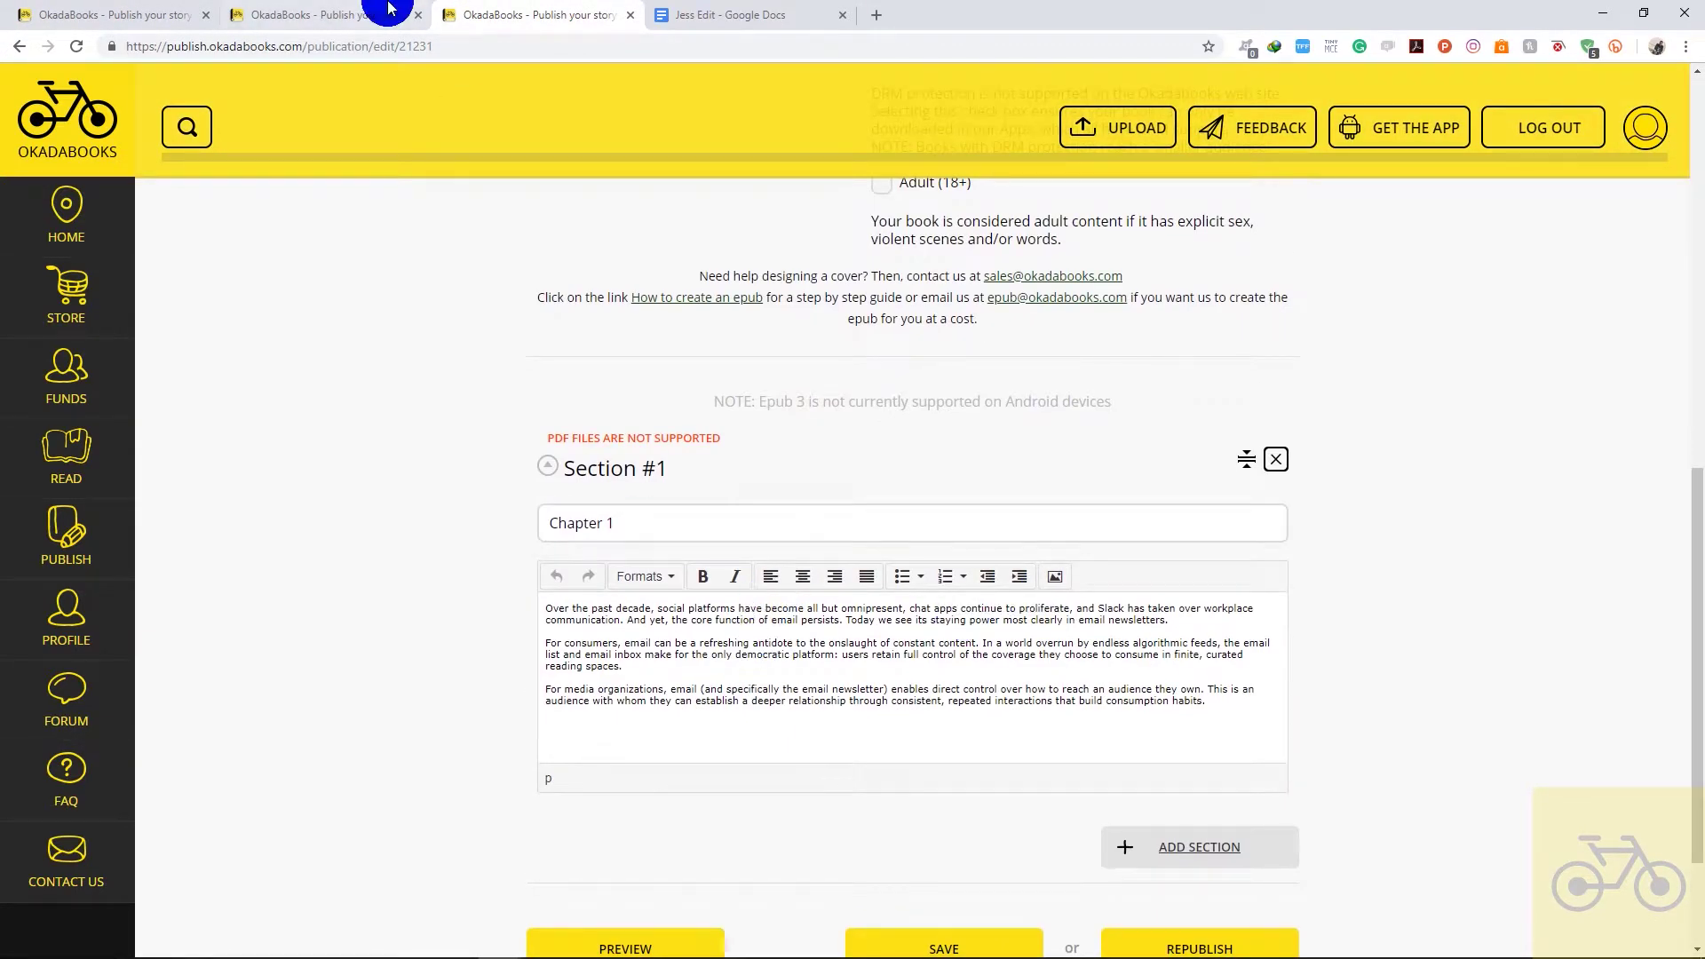
- Close the spare OkadaBooks tab, return to the Jess 2 edit page and remove its uploaded EPUB file
{"action": "left_click", "coordinate": [415, 18]}
{"action": "left_click", "coordinate": [115, 13]}
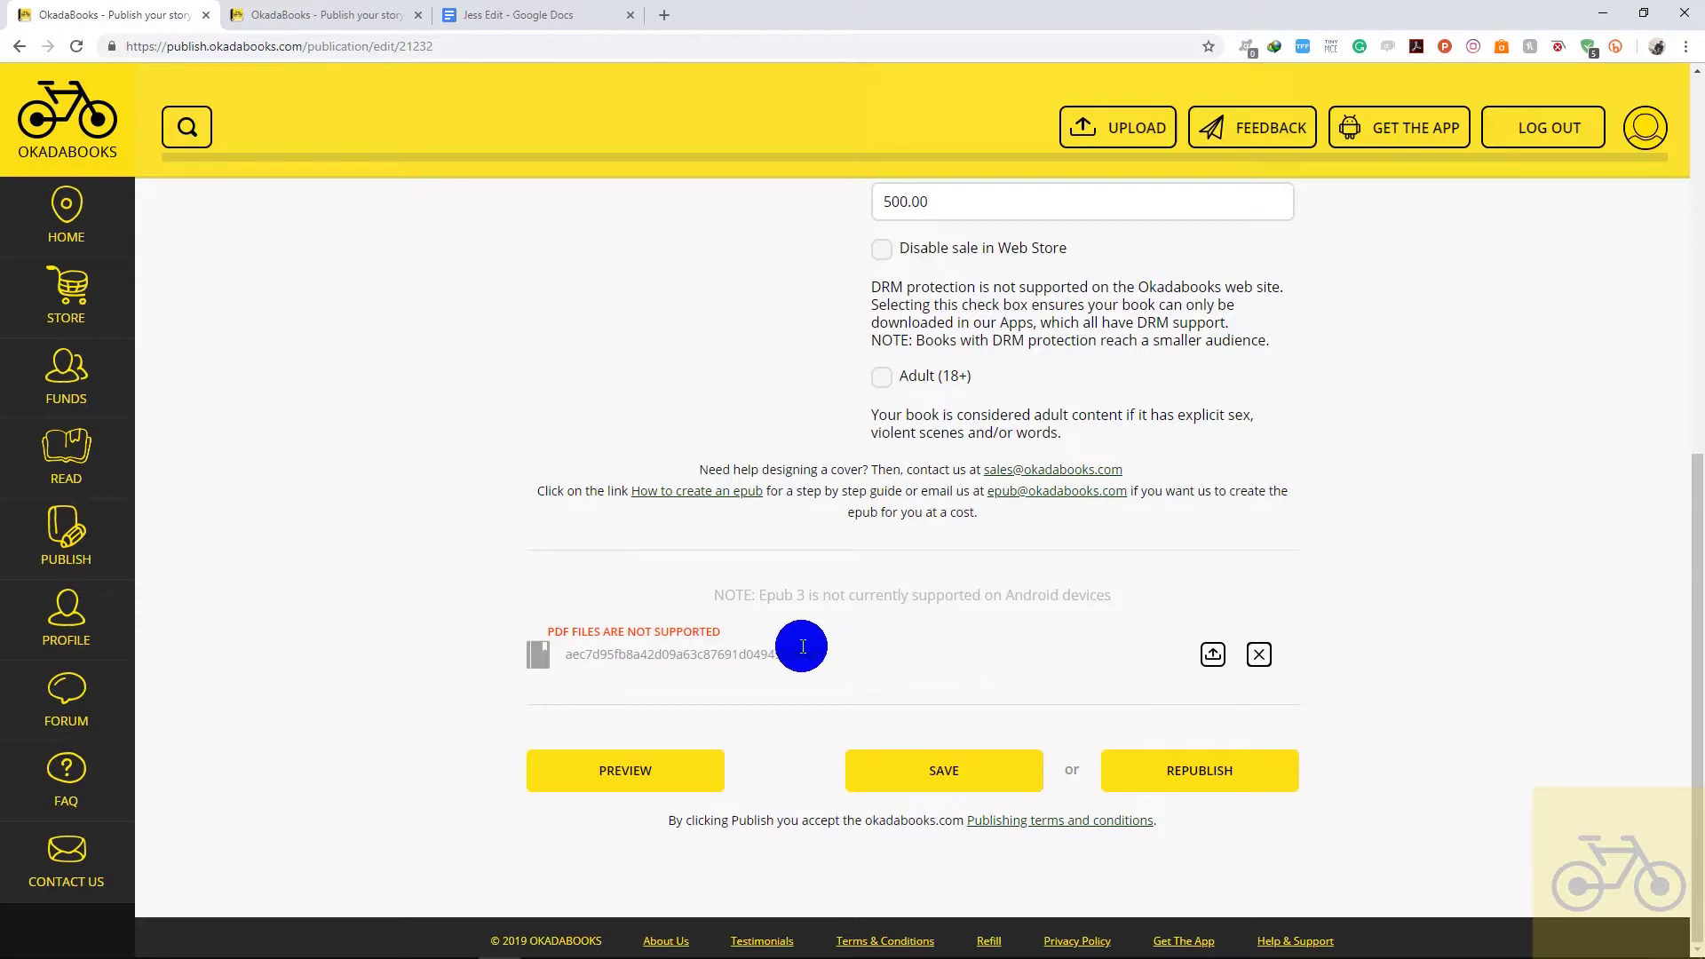
{"action": "left_click", "coordinate": [1260, 658]}
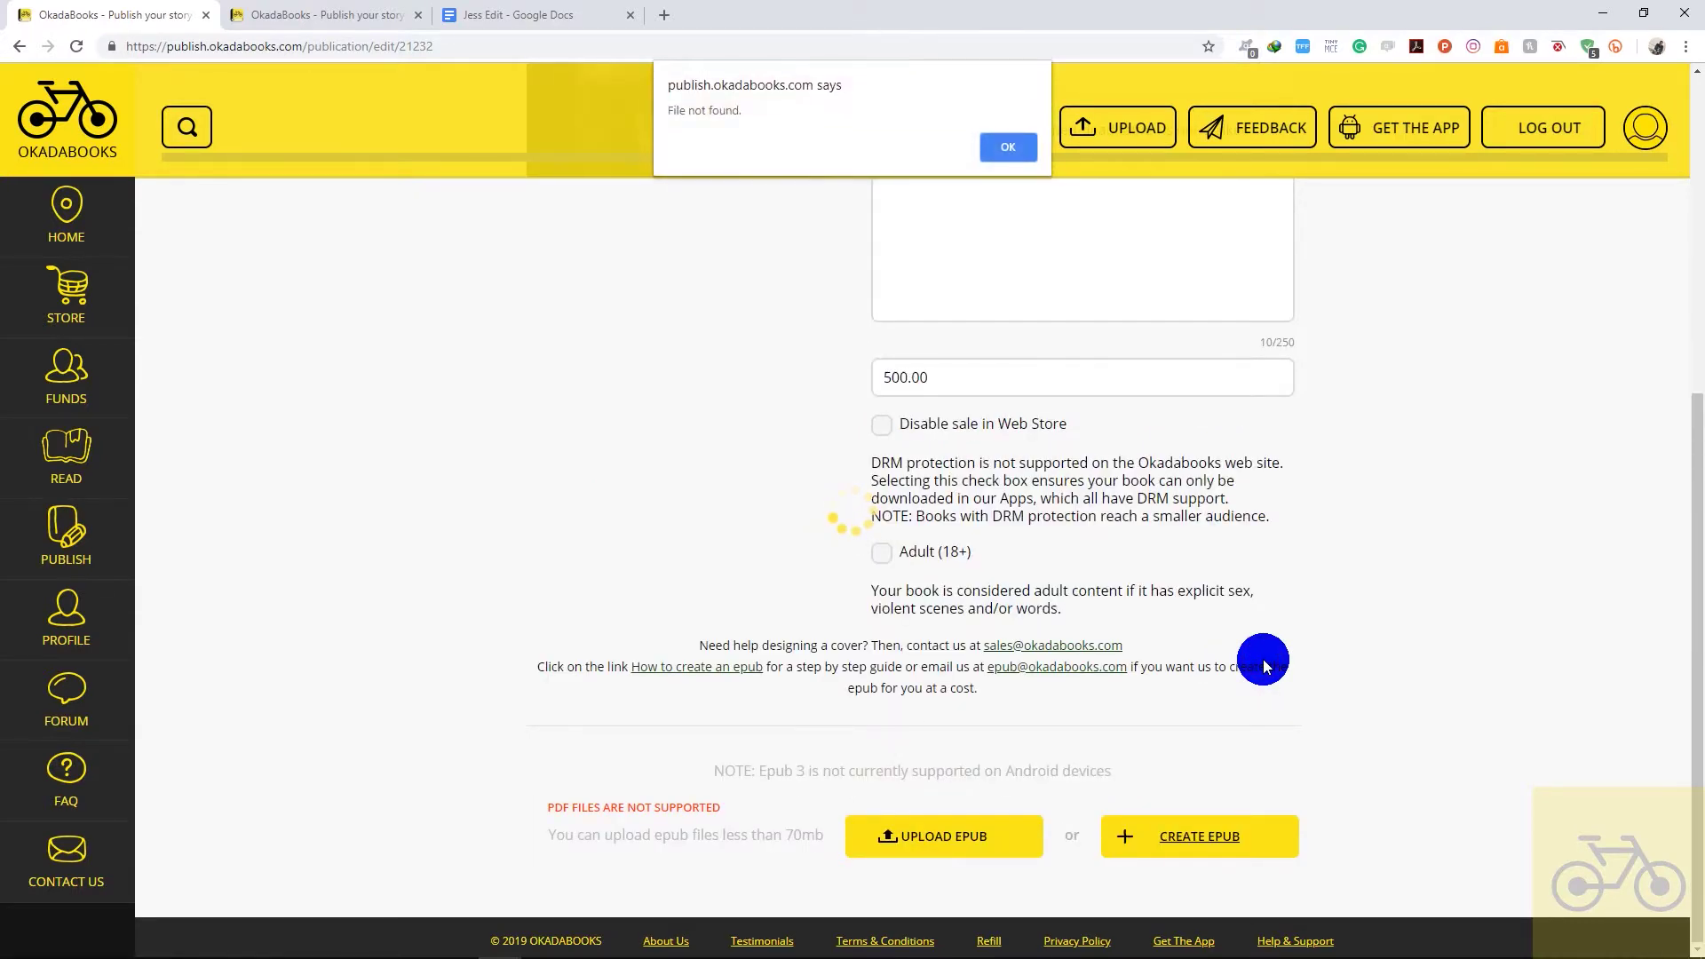
{"action": "left_click", "coordinate": [993, 147]}
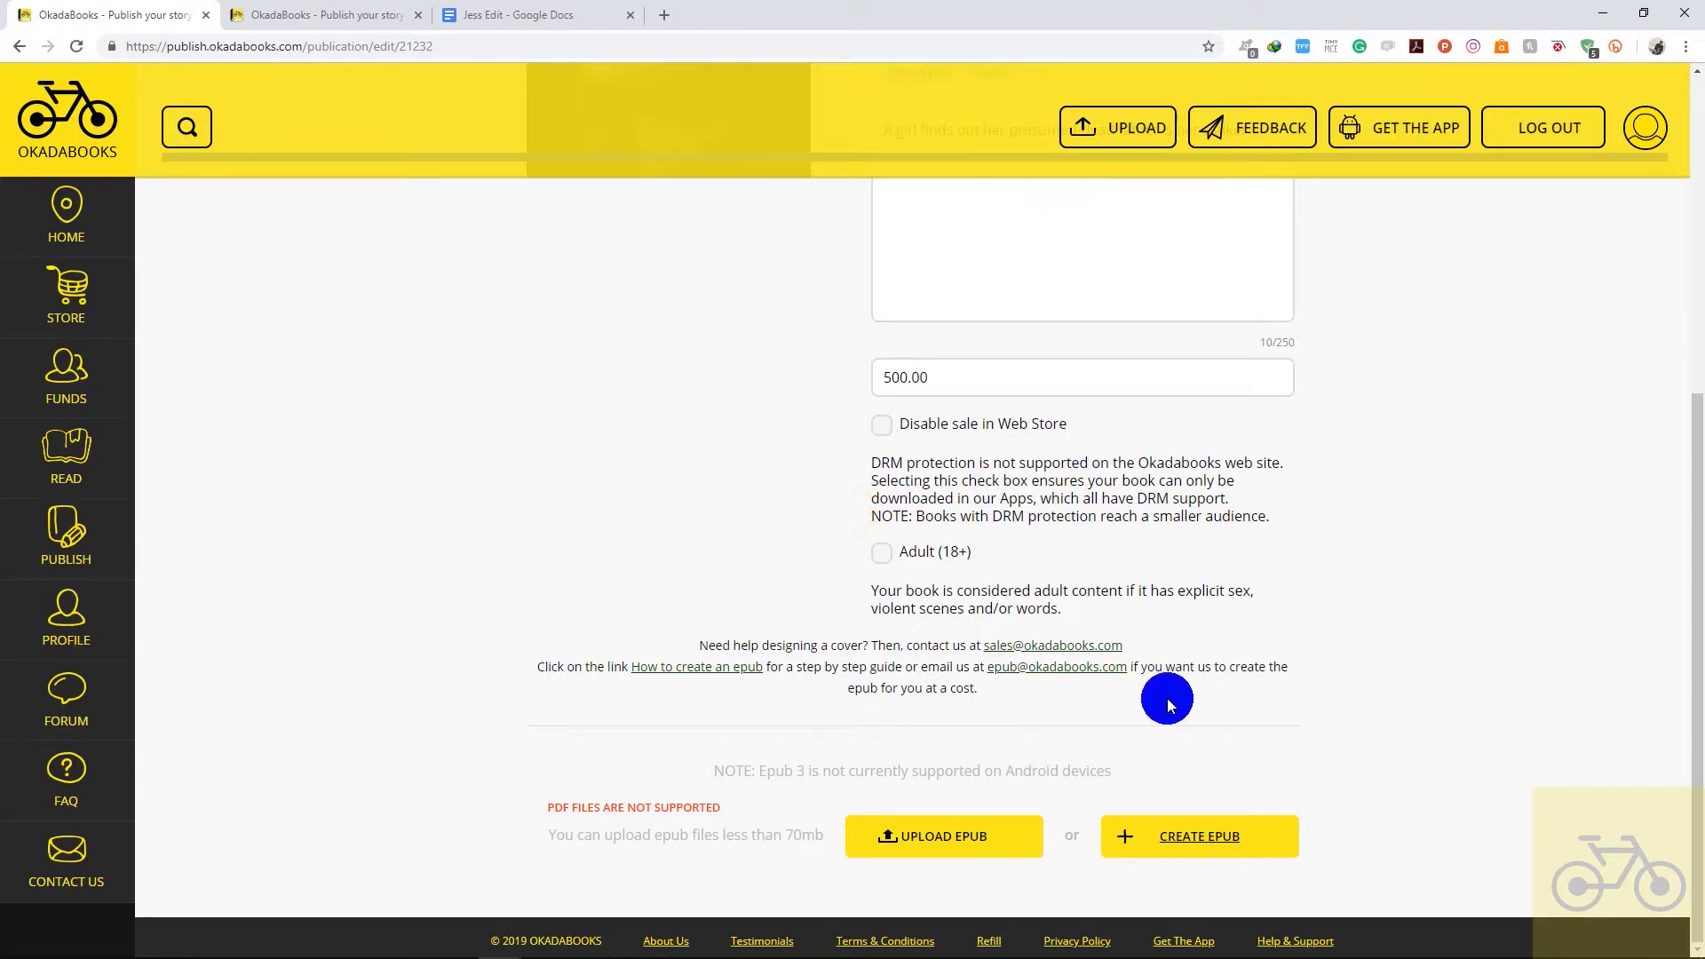
- Upload the EPUB file Jess from the Jess folder in Downloads as the content of the story Jess 2
{"action": "left_click", "coordinate": [890, 848]}
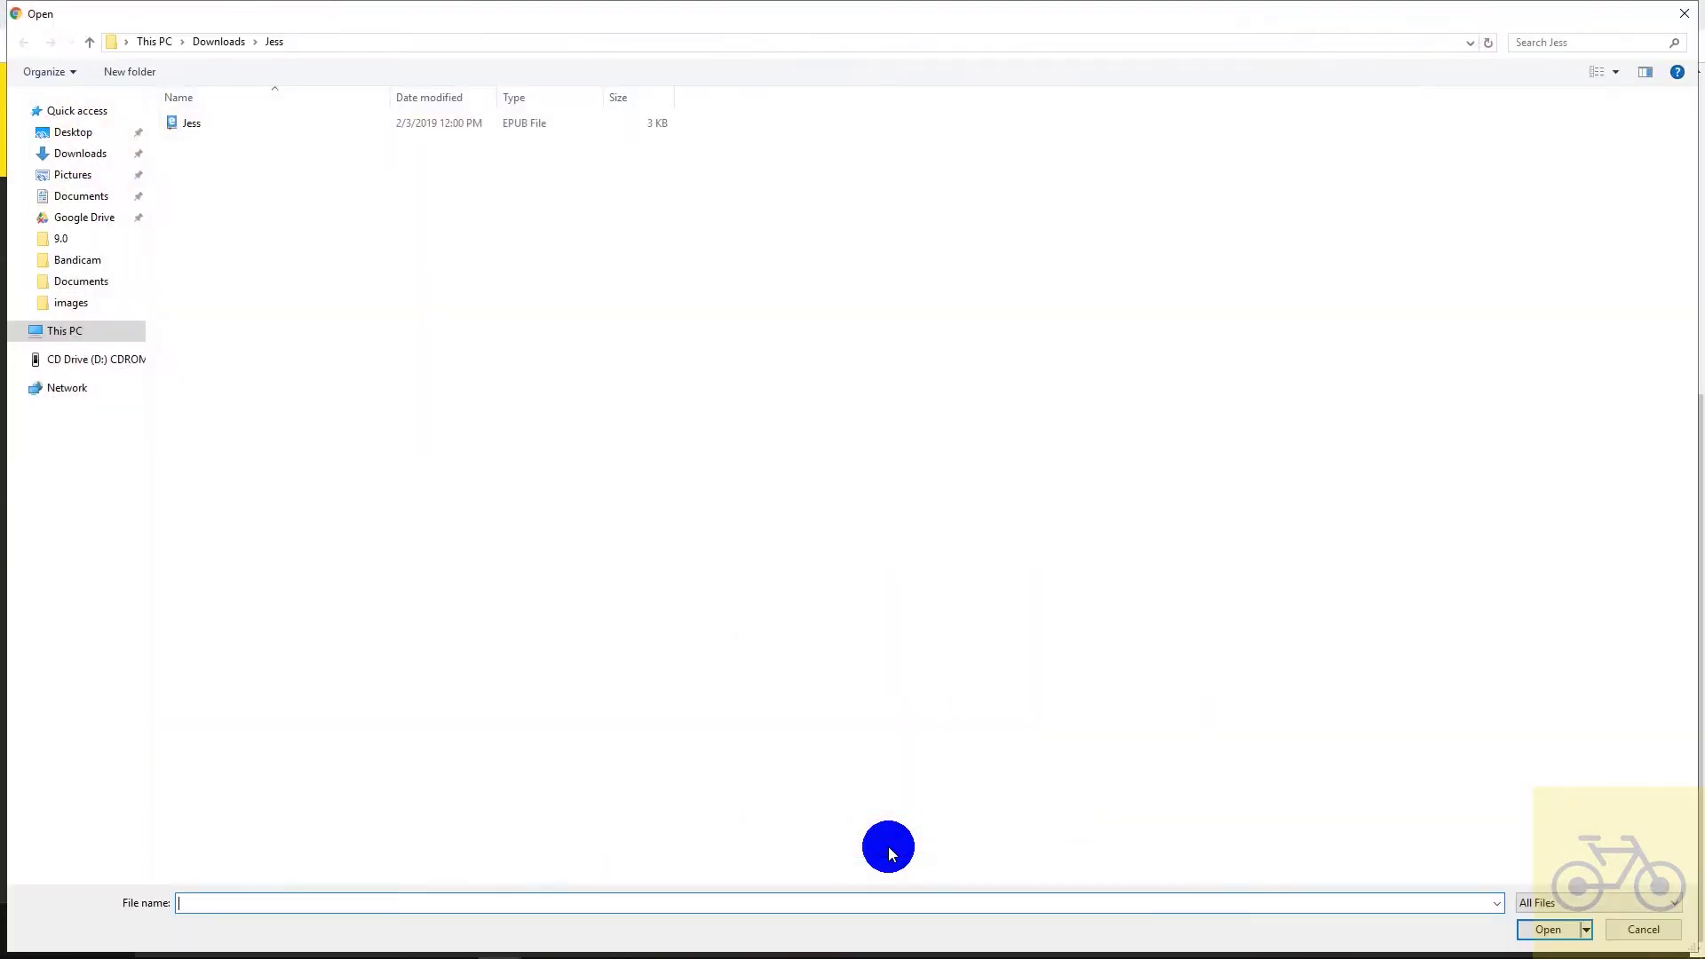
{"action": "left_click", "coordinate": [300, 133]}
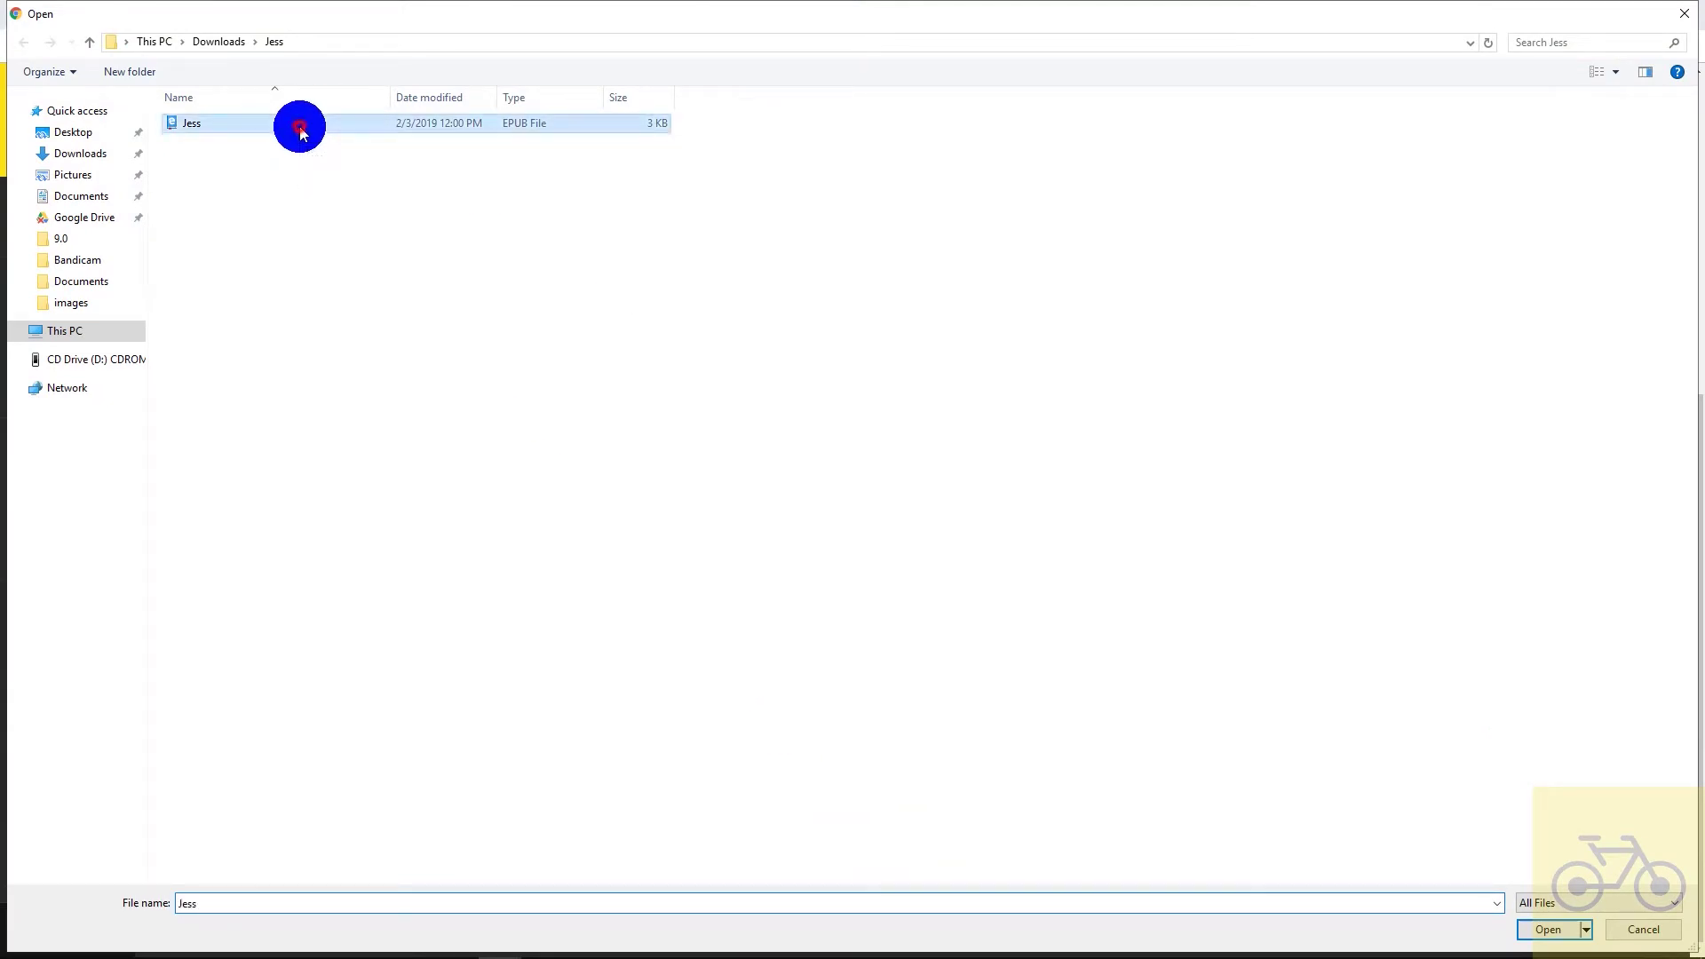
{"action": "left_click", "coordinate": [1544, 929]}
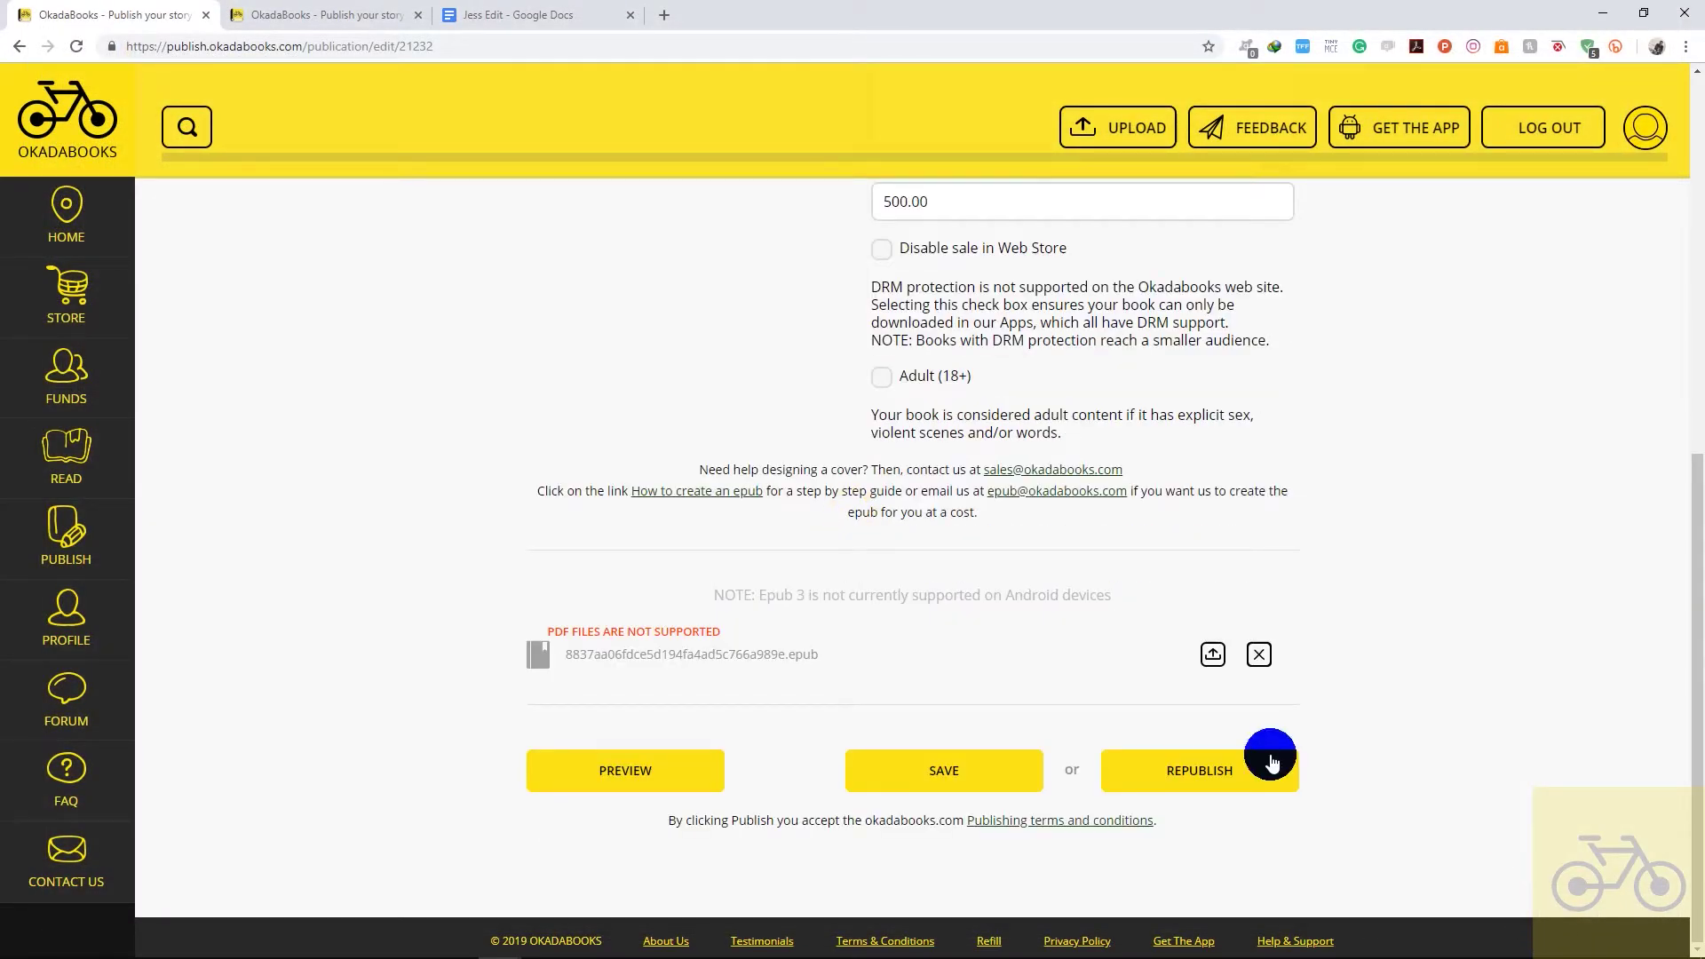
- Republish the story Jess 2 with the newly uploaded EPUB and look over its reloaded edit page
{"action": "left_click", "coordinate": [1223, 758]}
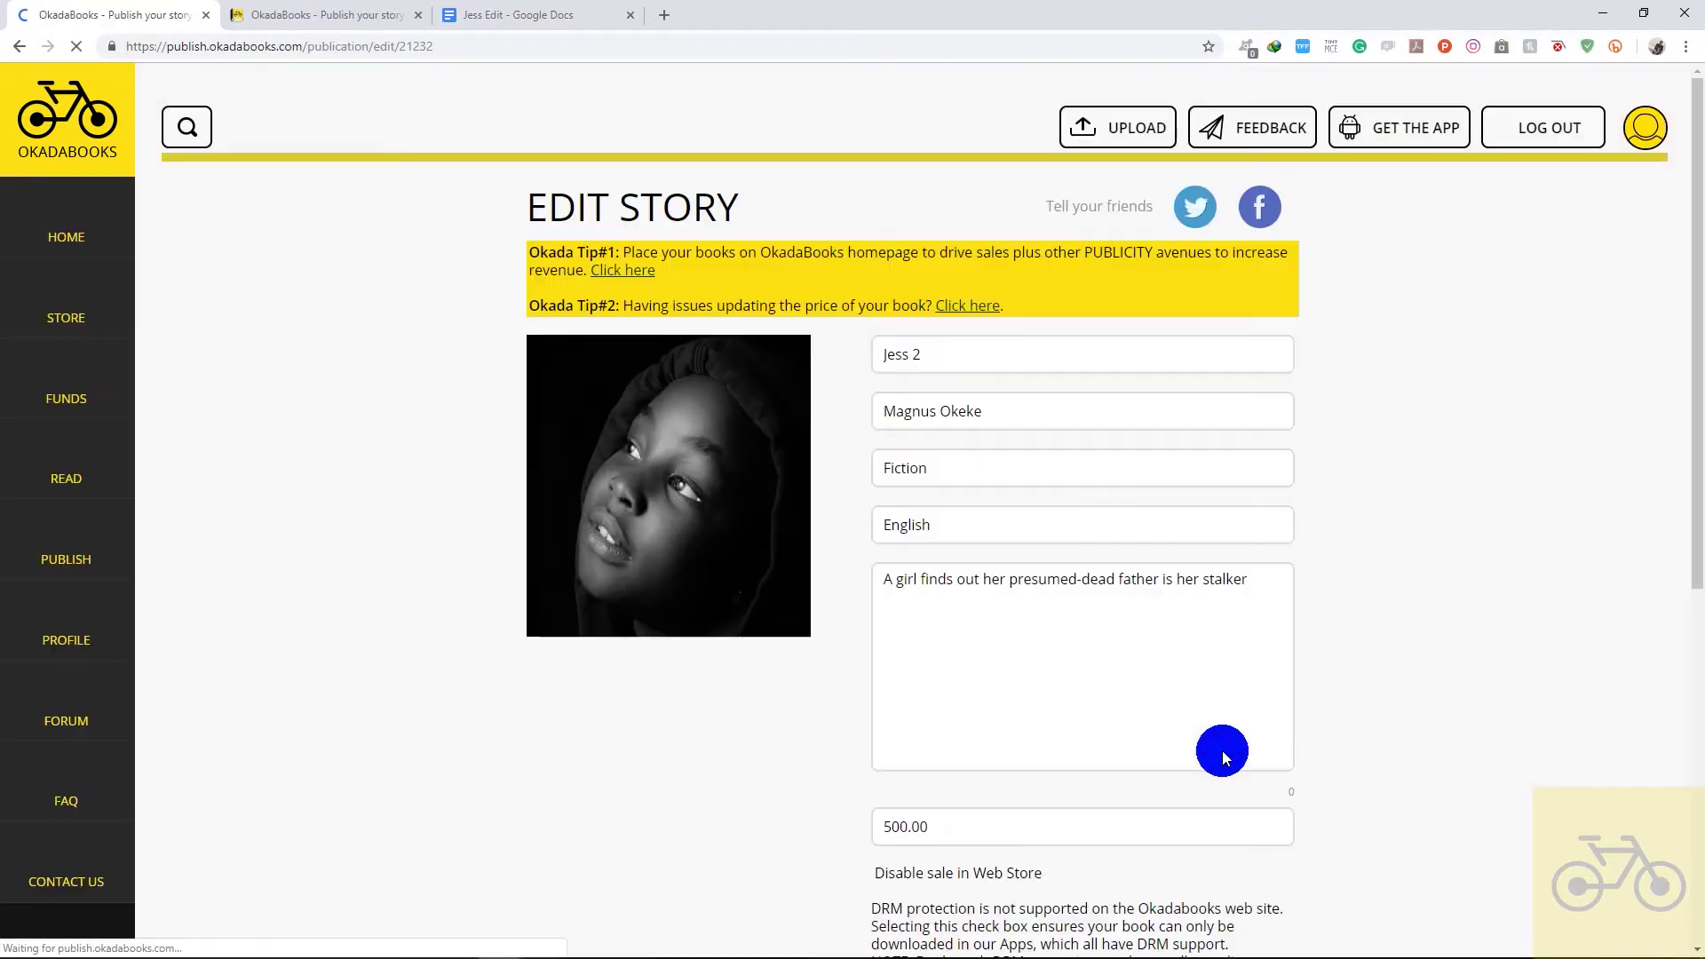
{"action": "scroll", "coordinate": [1537, 514], "scroll_direction": "down", "scroll_amount": 8}
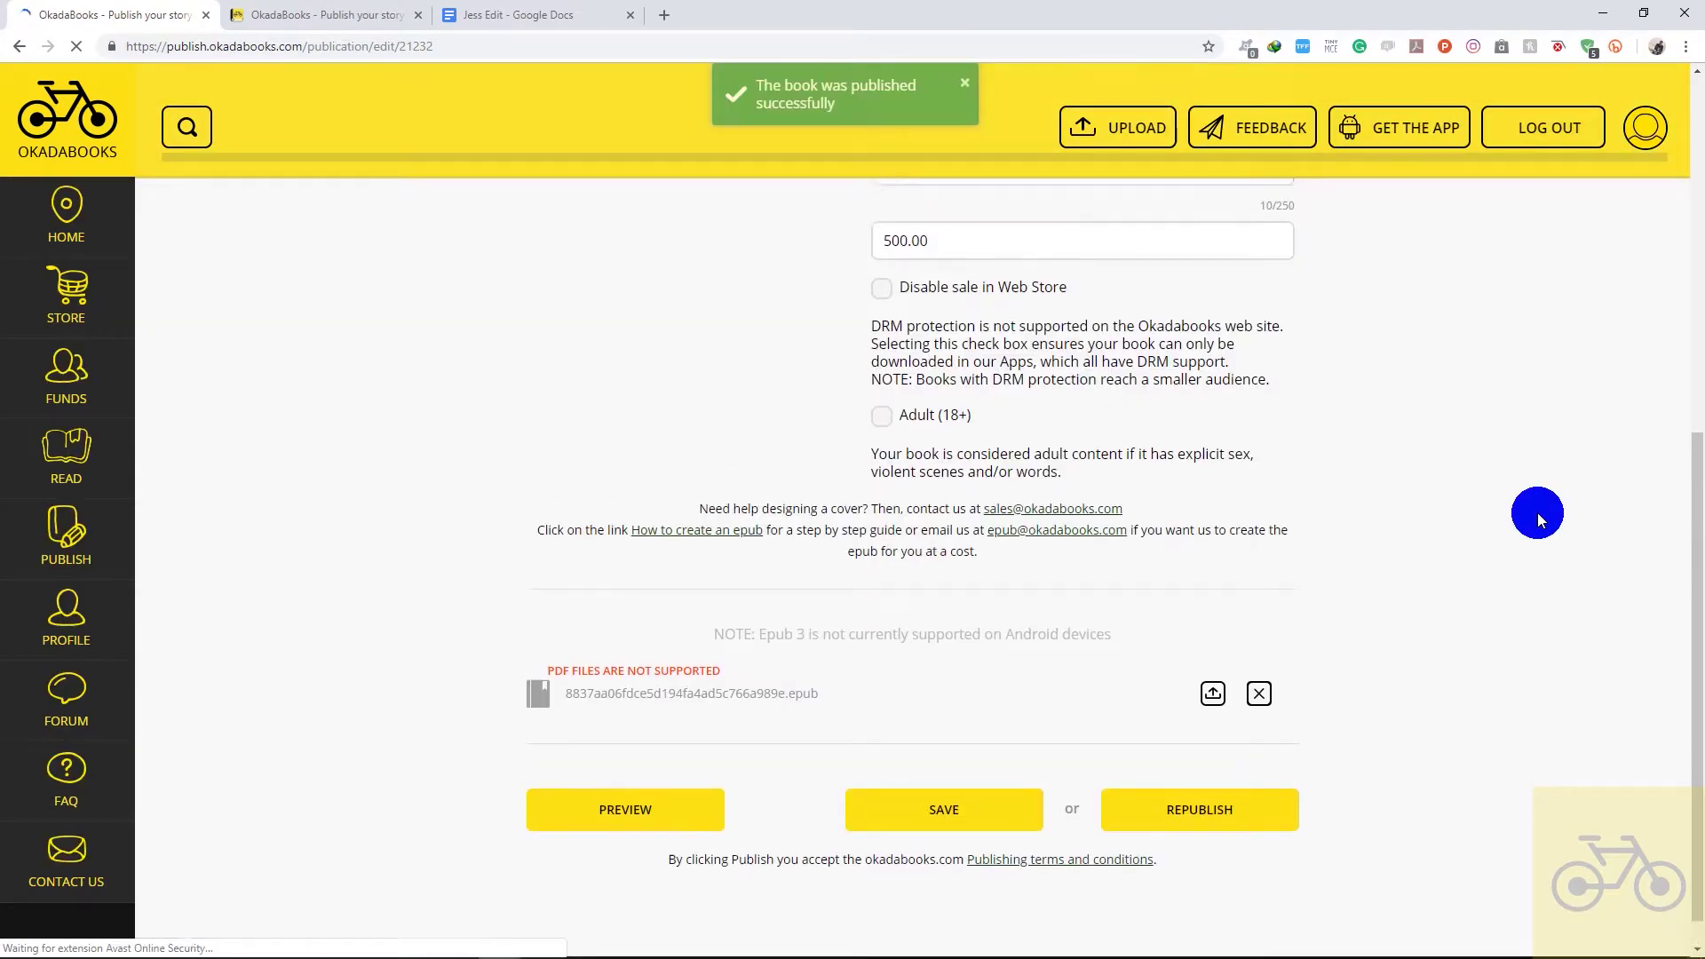
{"action": "scroll", "coordinate": [1527, 520], "scroll_direction": "up", "scroll_amount": 5}
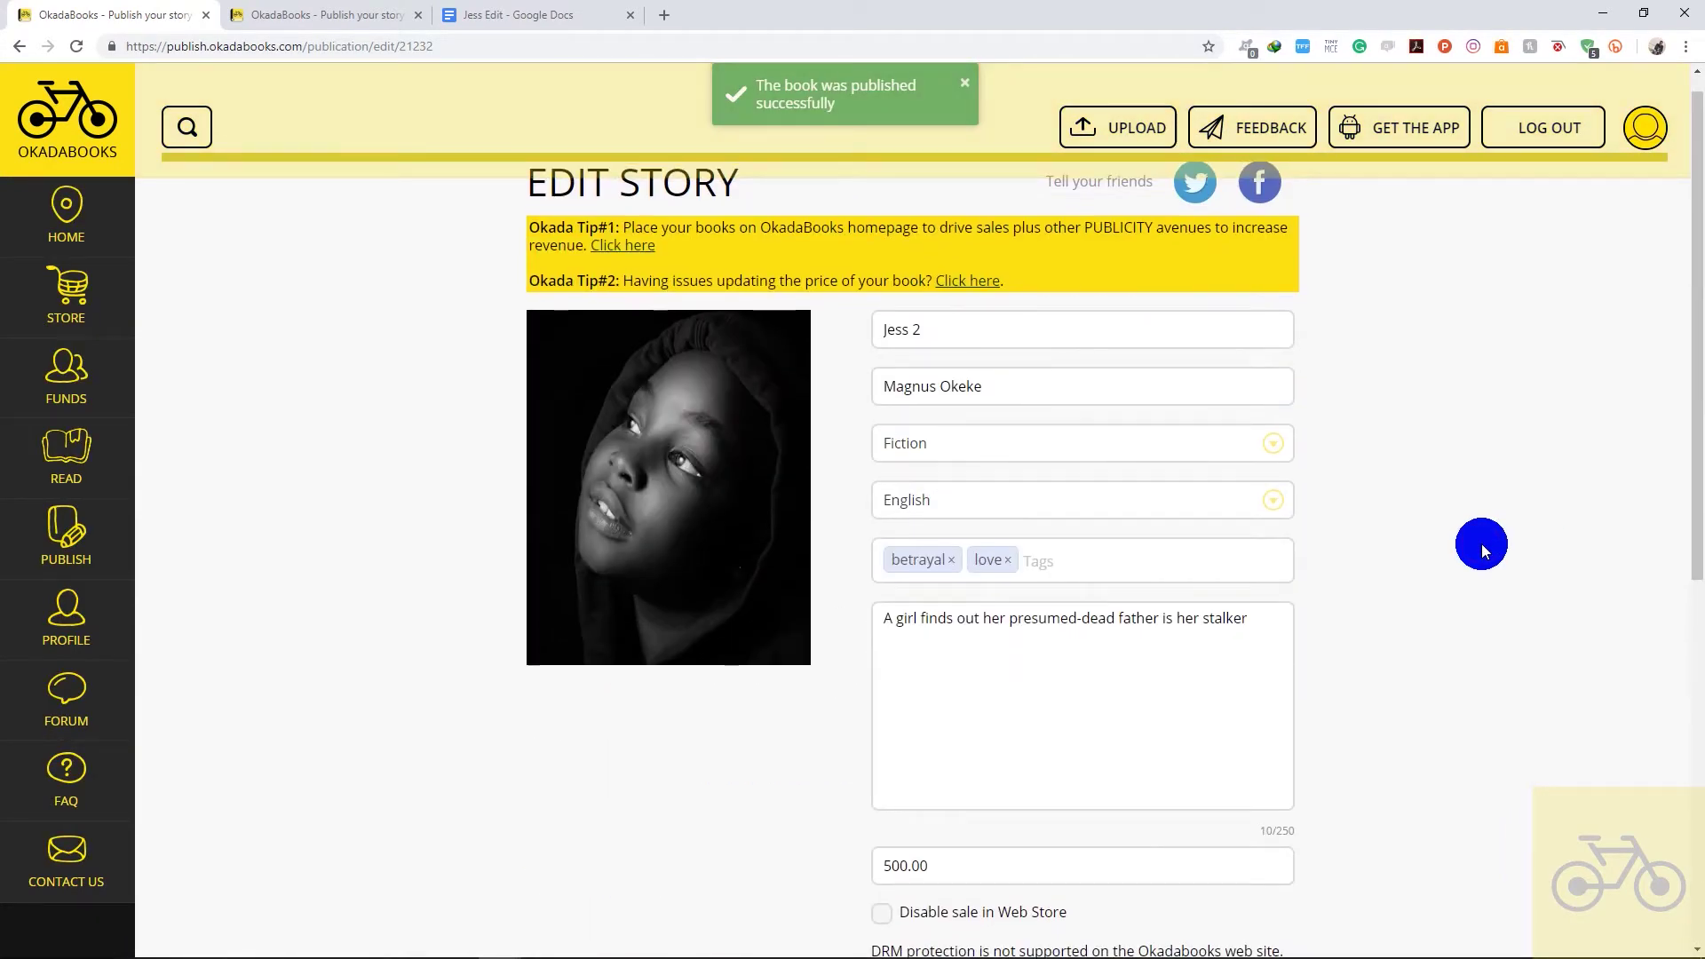
{"action": "scroll", "coordinate": [1497, 475], "scroll_direction": "down", "scroll_amount": 7}
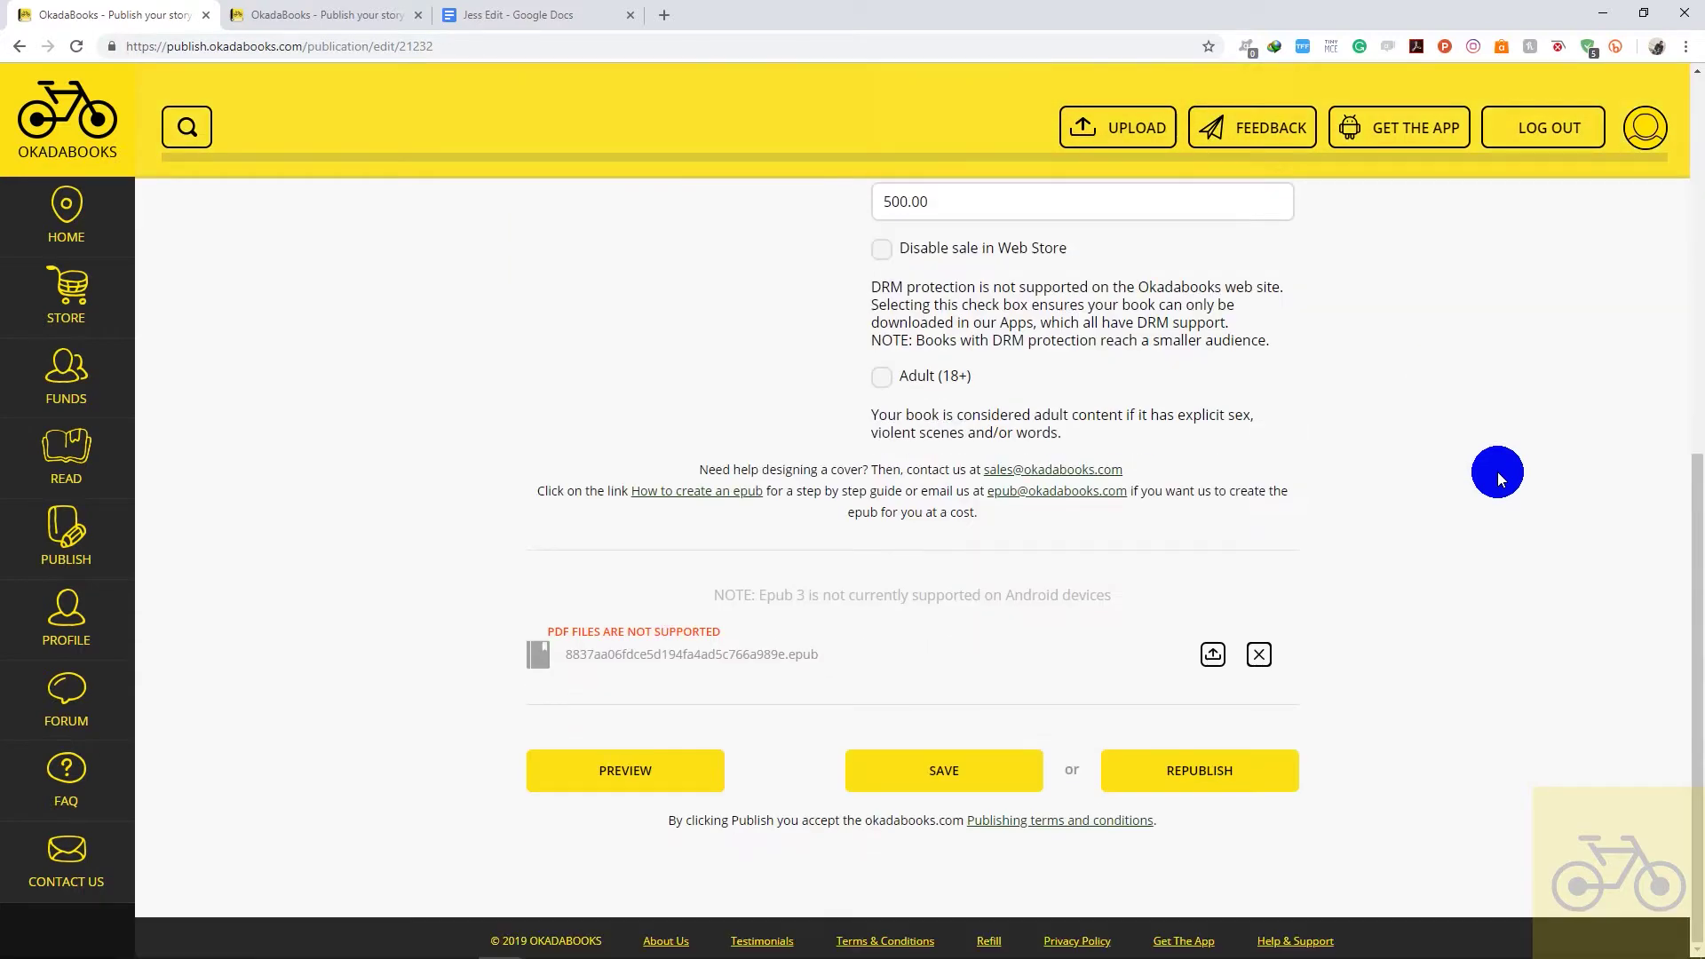